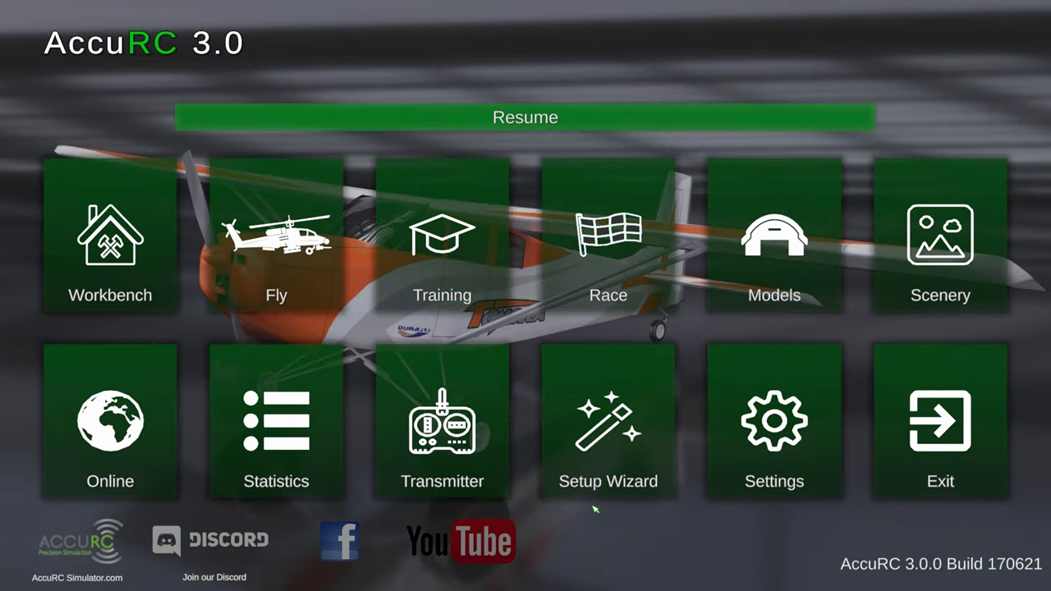
# Step: Start the Setup Wizard, keep English as the language and continue to the default flybarless setting
pyautogui.click(612, 439)
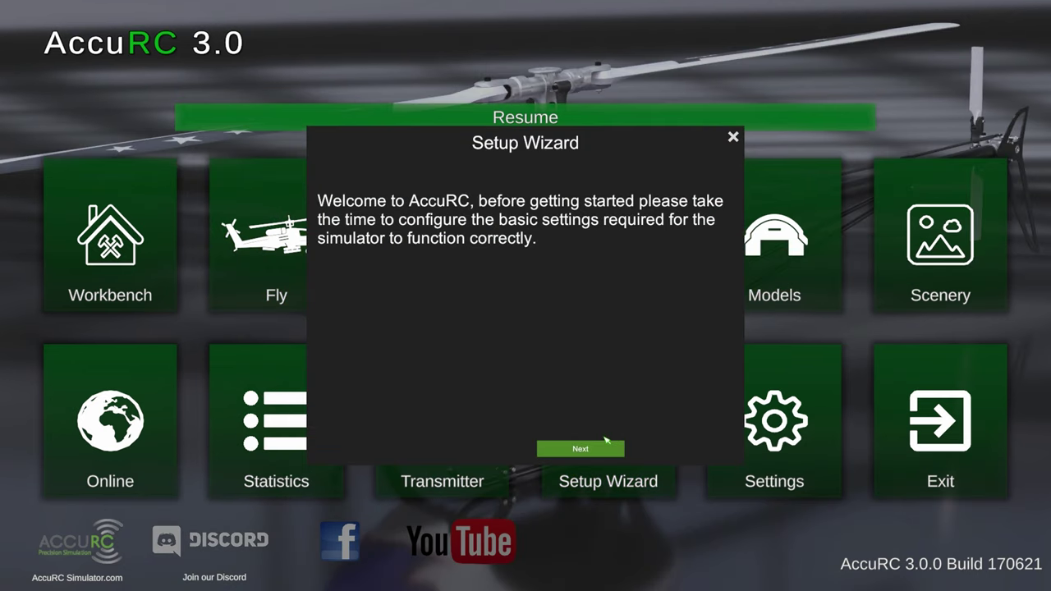
pyautogui.click(594, 449)
pyautogui.click(639, 238)
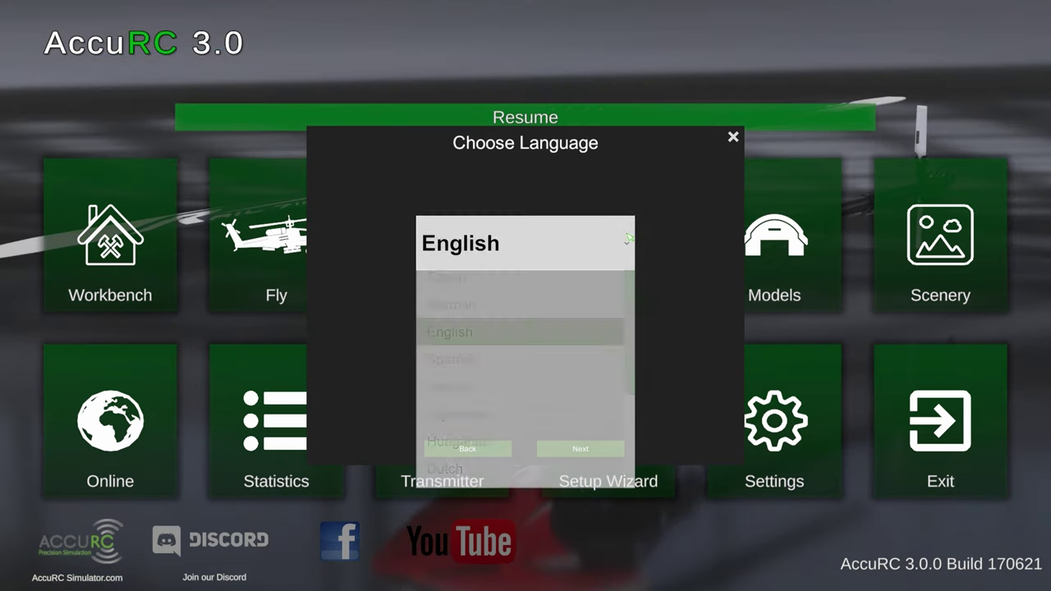
pyautogui.scroll(-3, 552, 364)
pyautogui.scroll(3, 547, 369)
pyautogui.click(519, 343)
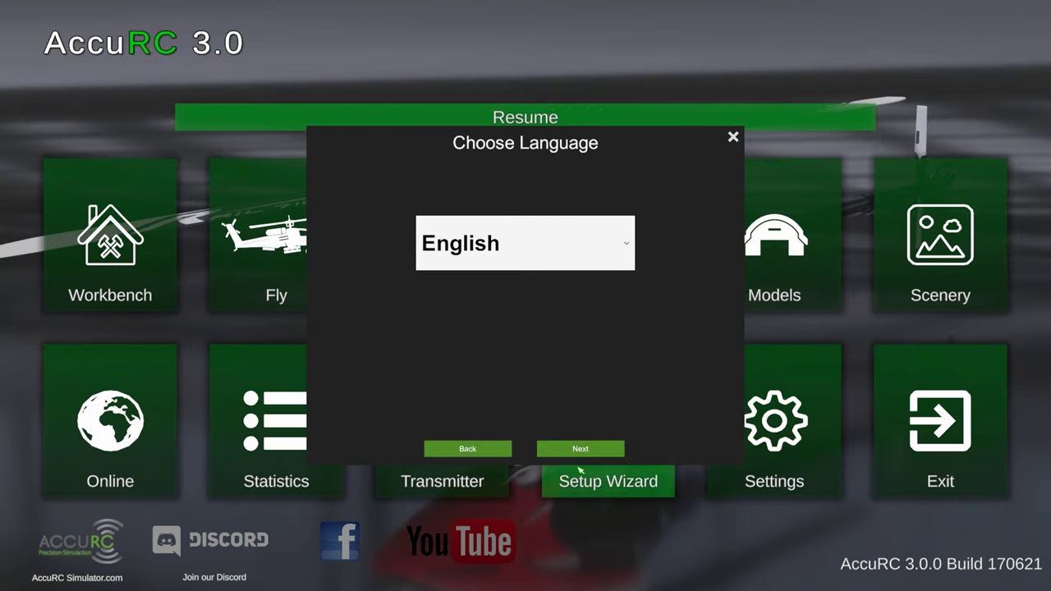
pyautogui.click(579, 450)
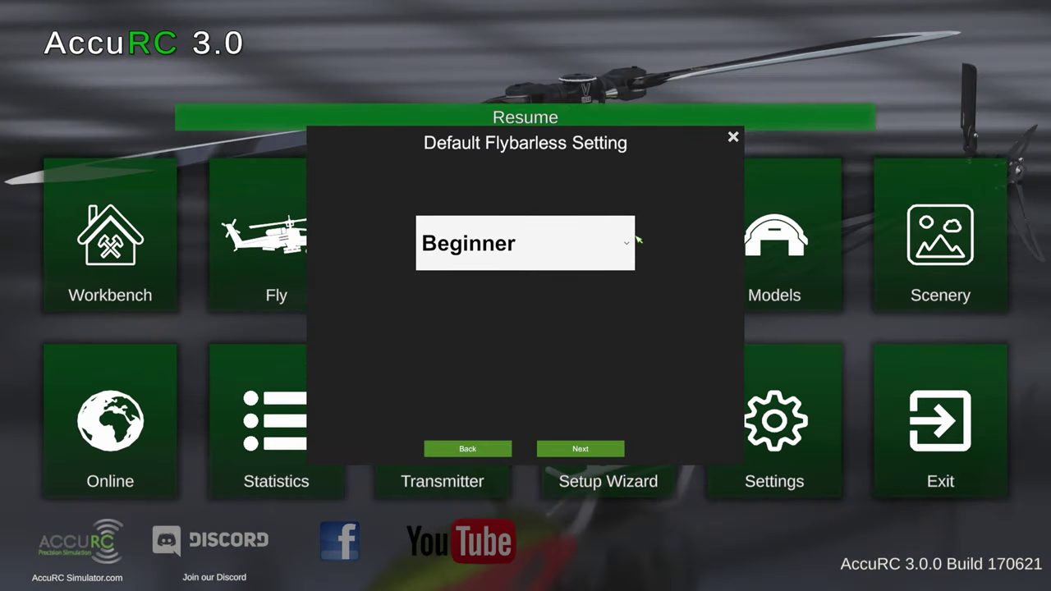
# Step: Set the default flybarless setting to 3D and continue to the transmitter make
pyautogui.click(626, 264)
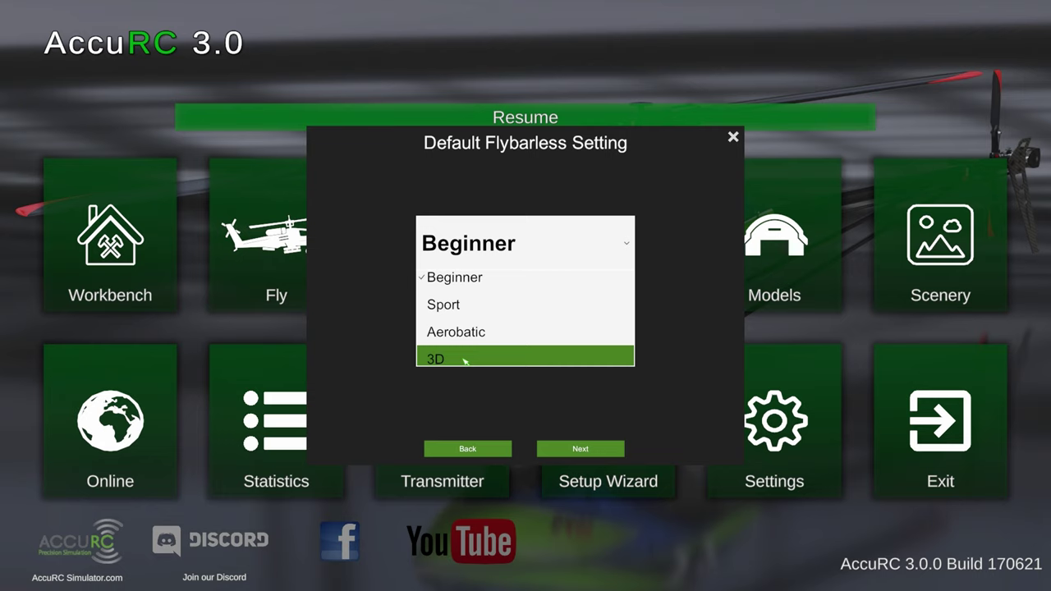
pyautogui.click(464, 361)
pyautogui.click(613, 454)
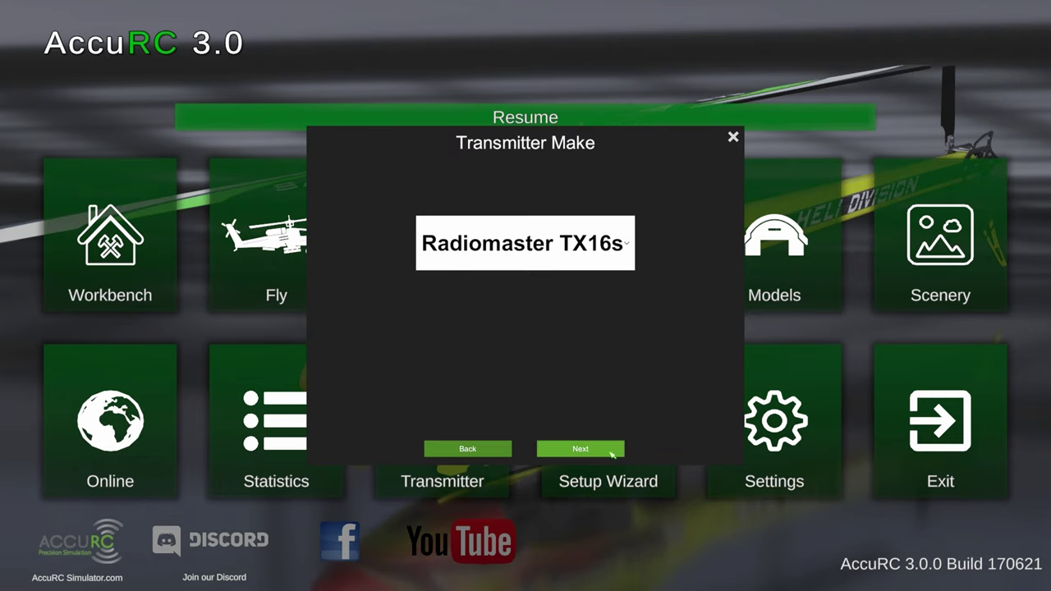
# Step: Look through the supported transmitter makes, choose Radiomaster TX16s and continue to the transmitter mode
pyautogui.click(634, 239)
pyautogui.scroll(-3, 563, 349)
pyautogui.scroll(-5, 567, 347)
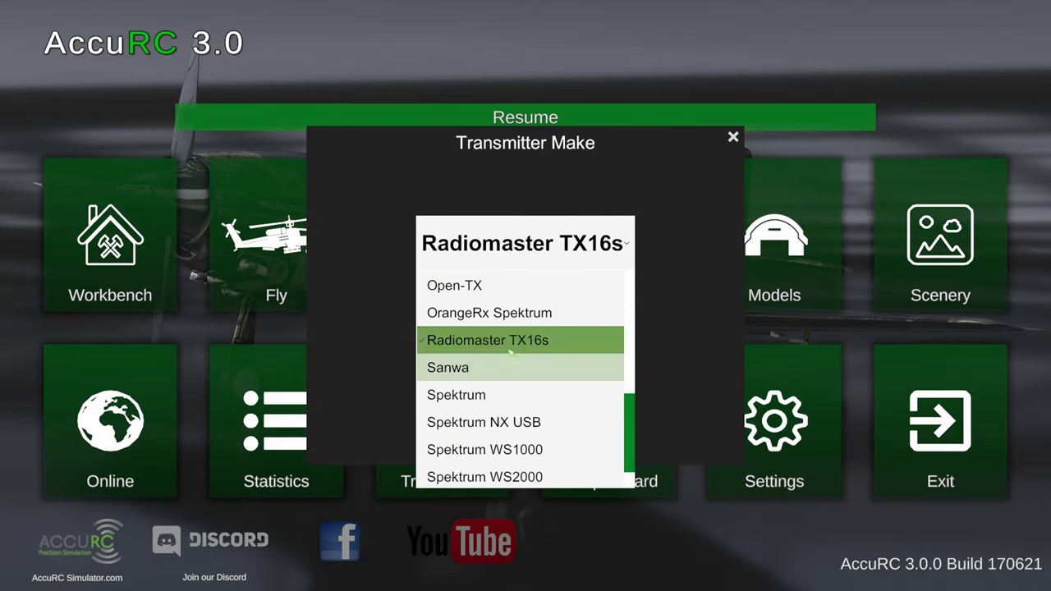
pyautogui.scroll(8, 509, 353)
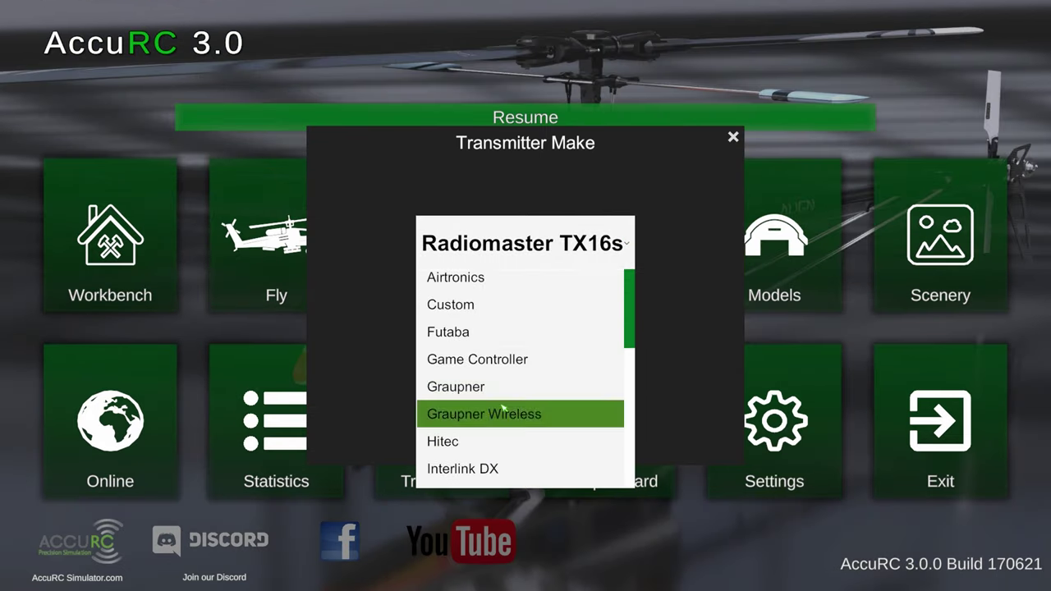
pyautogui.scroll(-4, 502, 407)
pyautogui.scroll(-1, 510, 386)
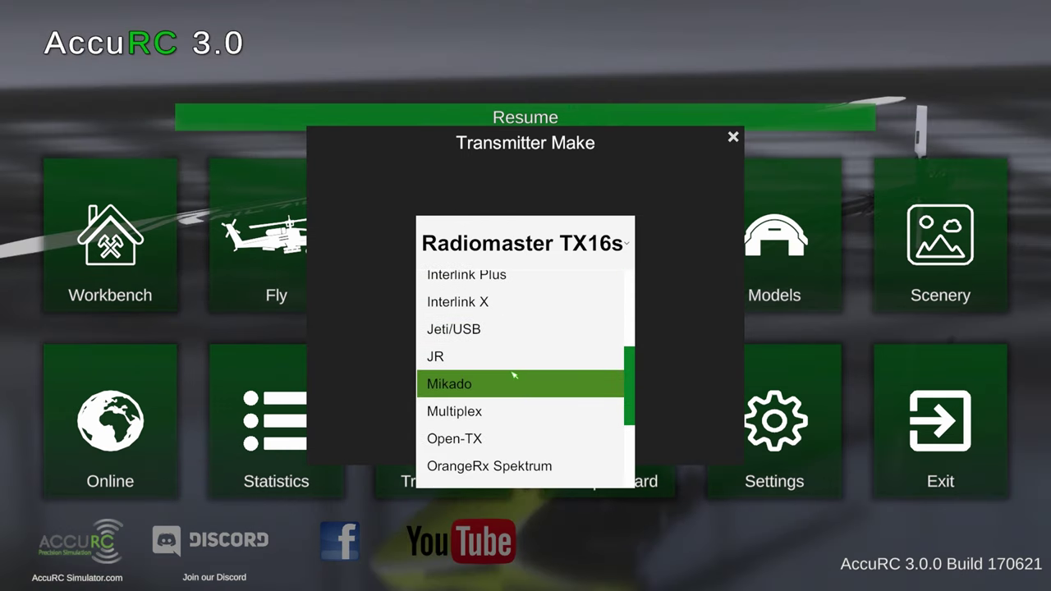
pyautogui.scroll(-4, 514, 375)
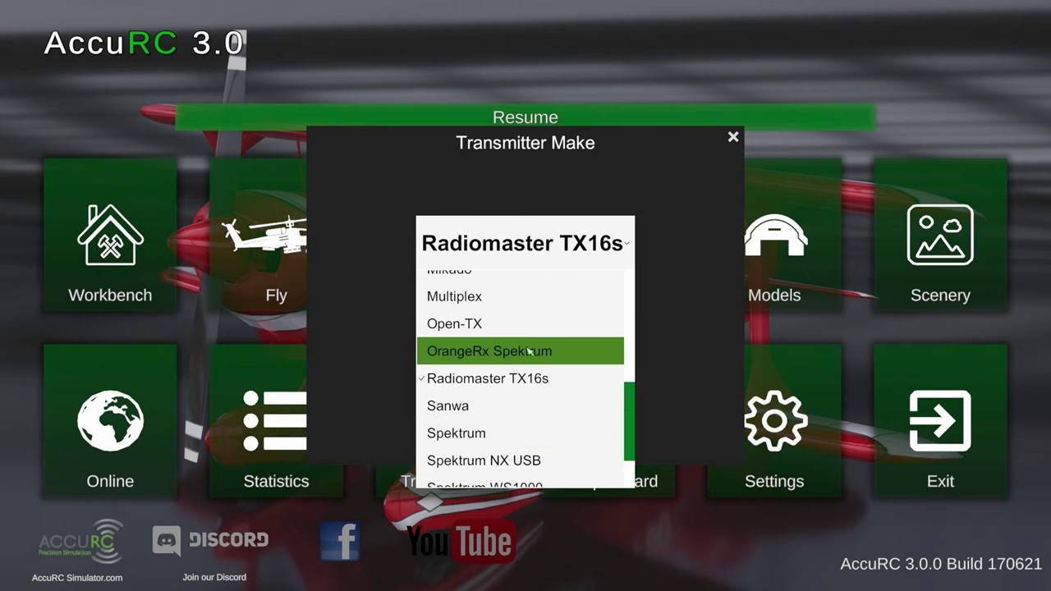
pyautogui.scroll(6, 530, 353)
pyautogui.scroll(-8, 530, 353)
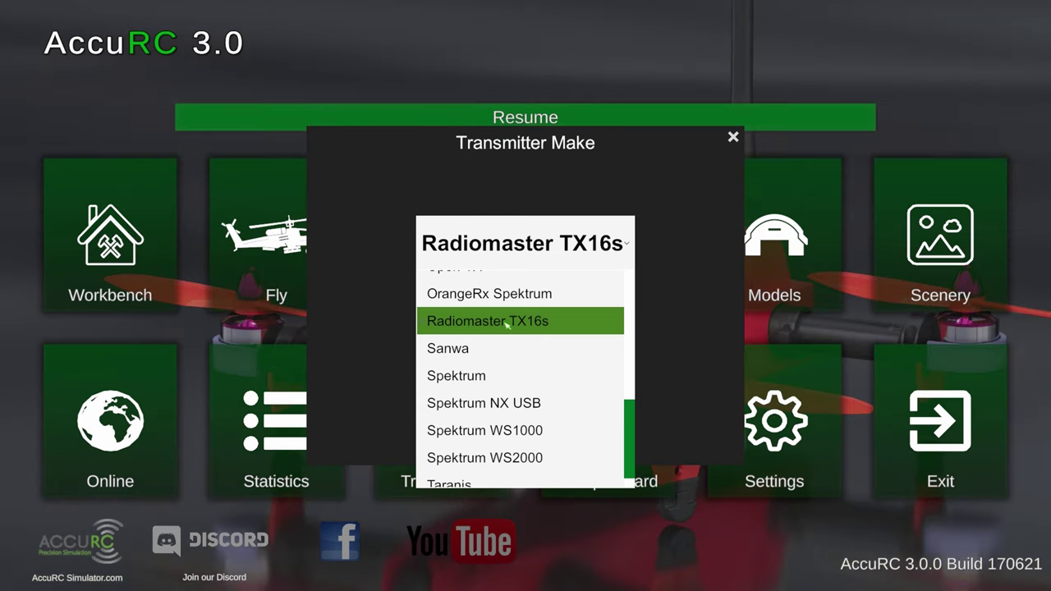
pyautogui.click(506, 325)
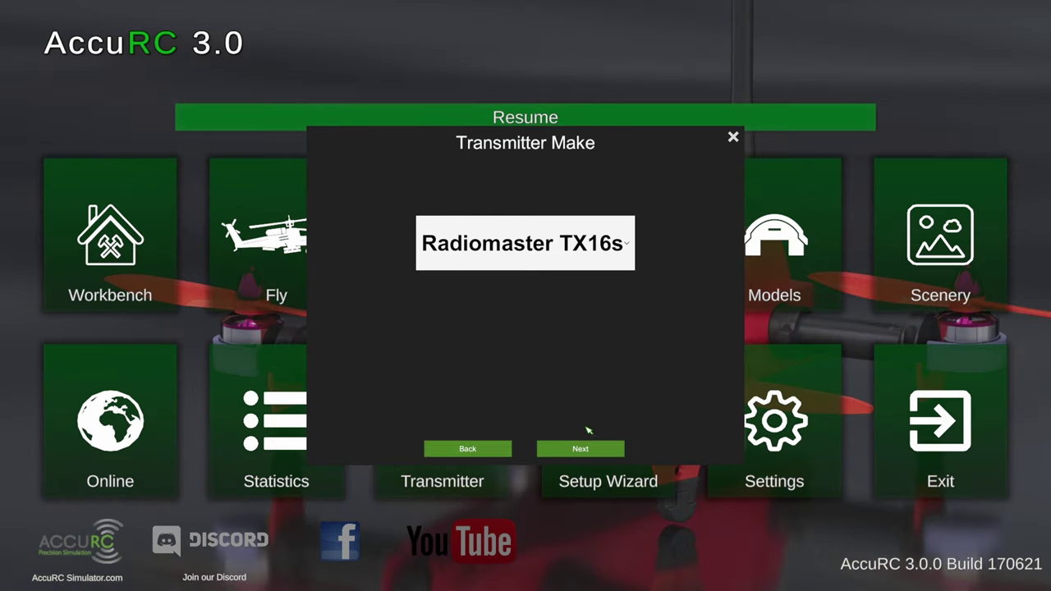
pyautogui.click(591, 449)
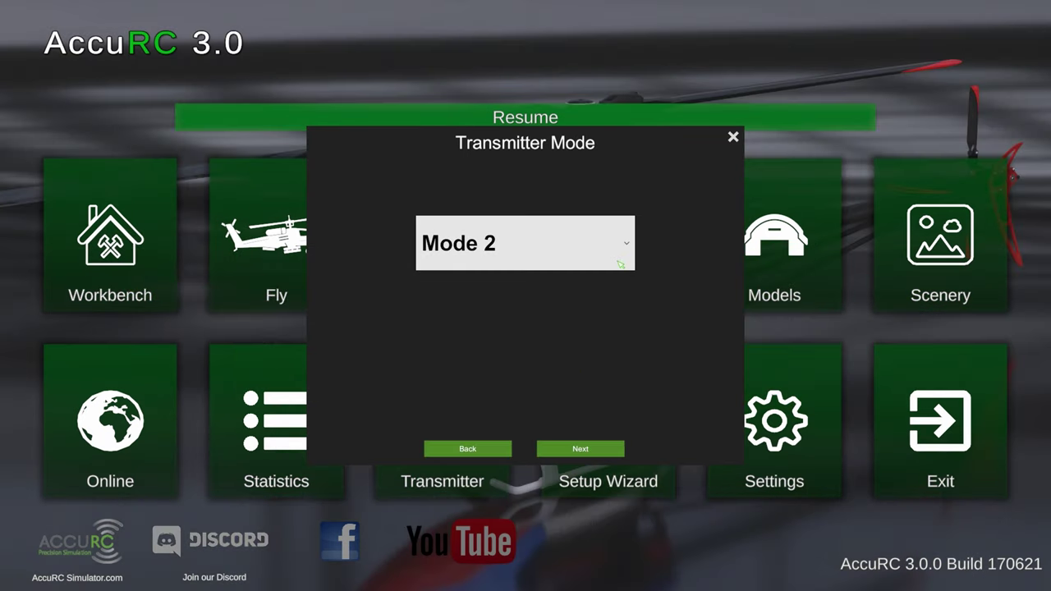
# Step: Choose Mode 2 for the transmitter and finish the wizard with RM TX16S Joystick as the USB device
pyautogui.click(620, 260)
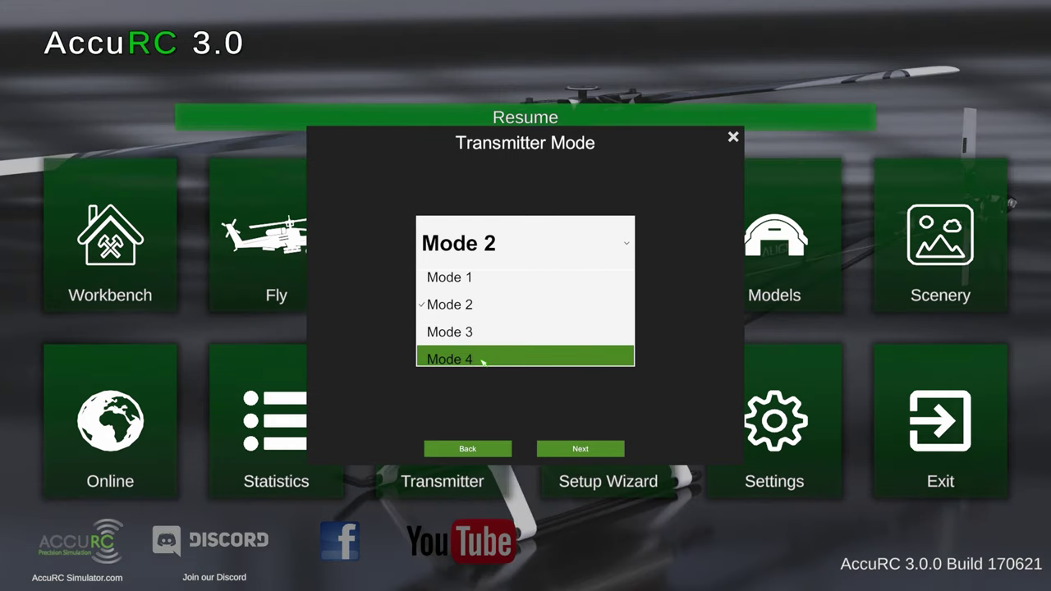
pyautogui.click(460, 305)
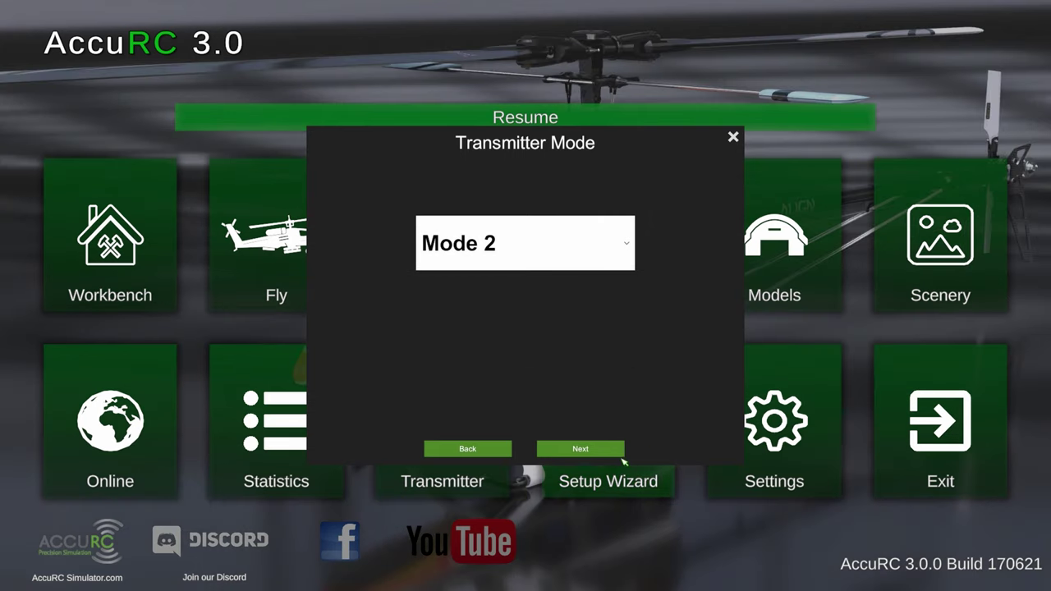
pyautogui.click(608, 453)
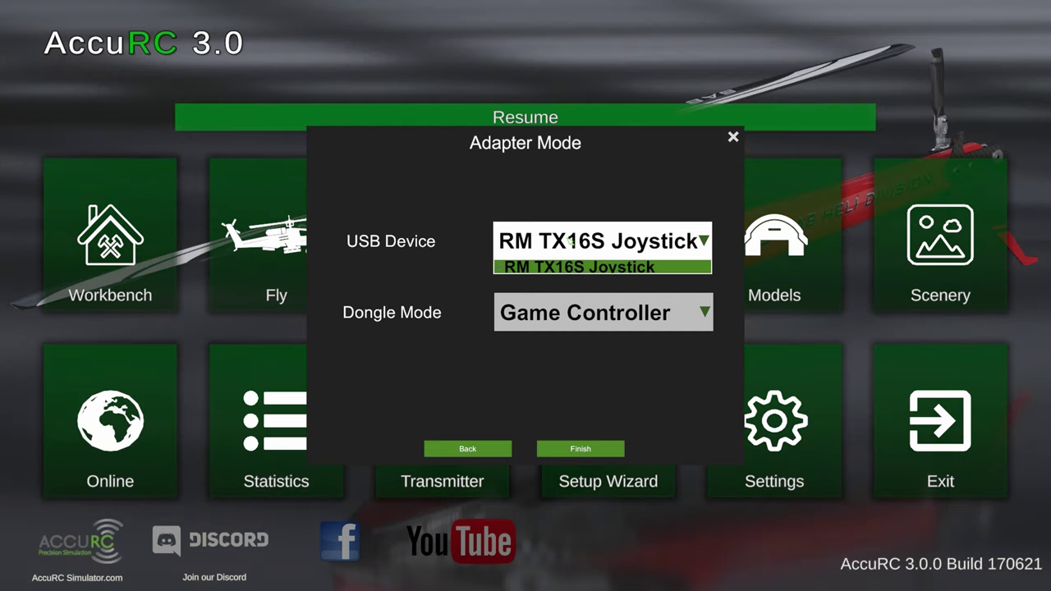
pyautogui.click(568, 267)
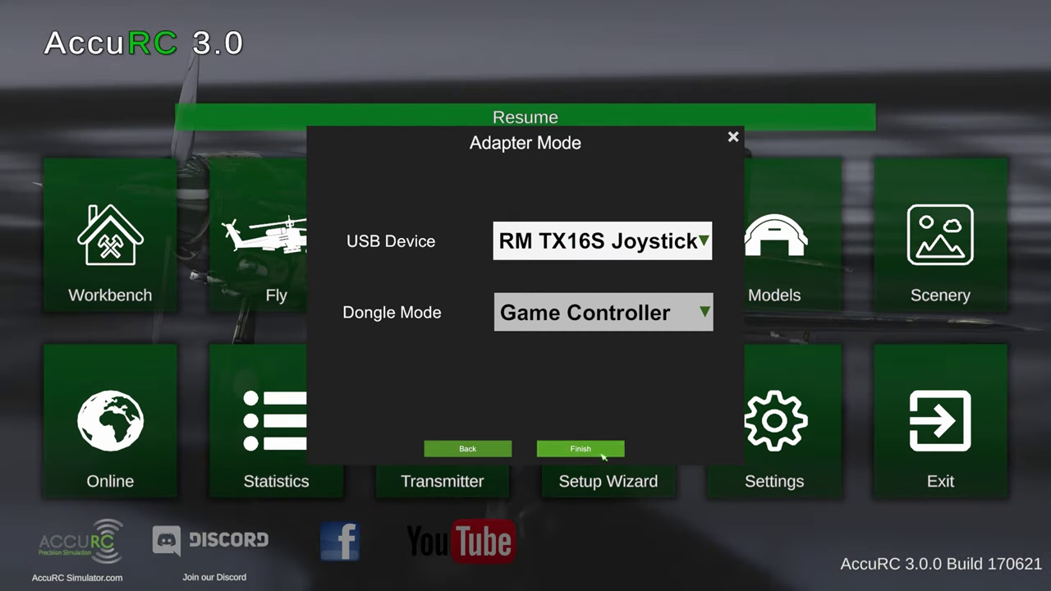
pyautogui.click(602, 455)
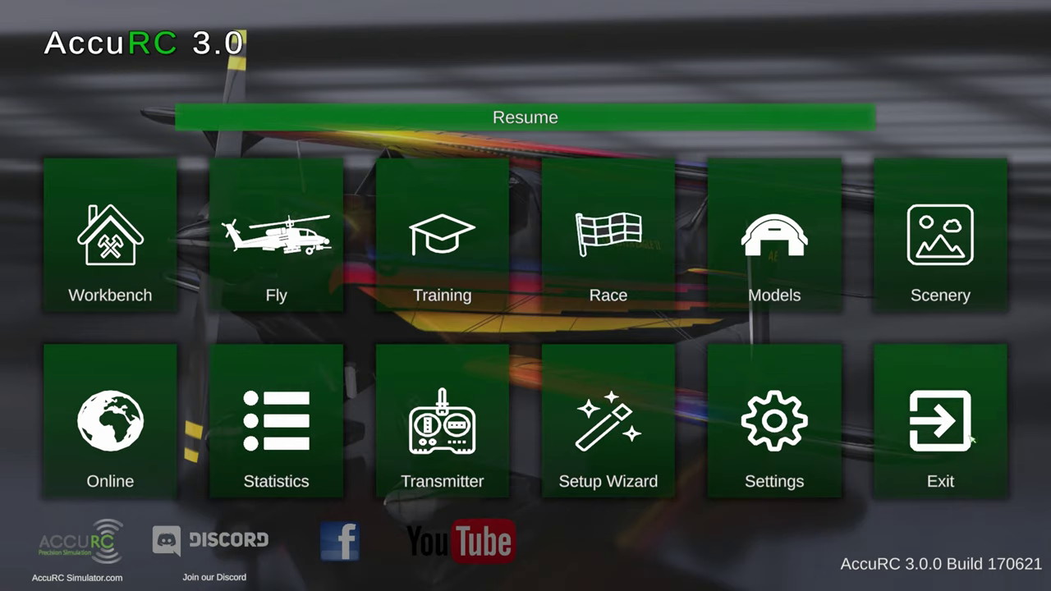
# Step: Open the transmitter's device settings and examine the helicopter channel, axis and reverse assignments
pyautogui.click(442, 420)
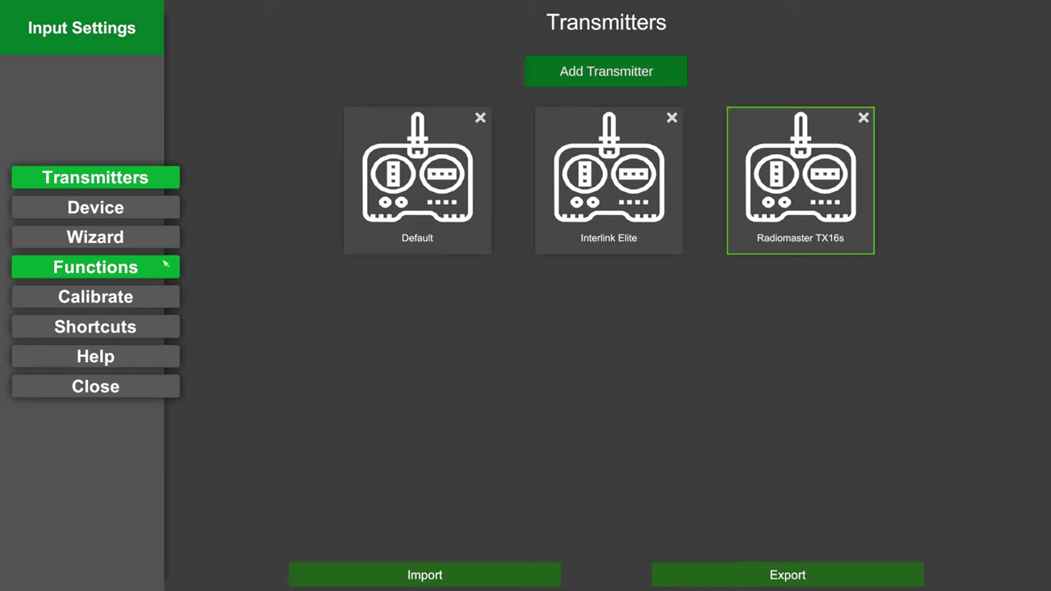
pyautogui.click(145, 211)
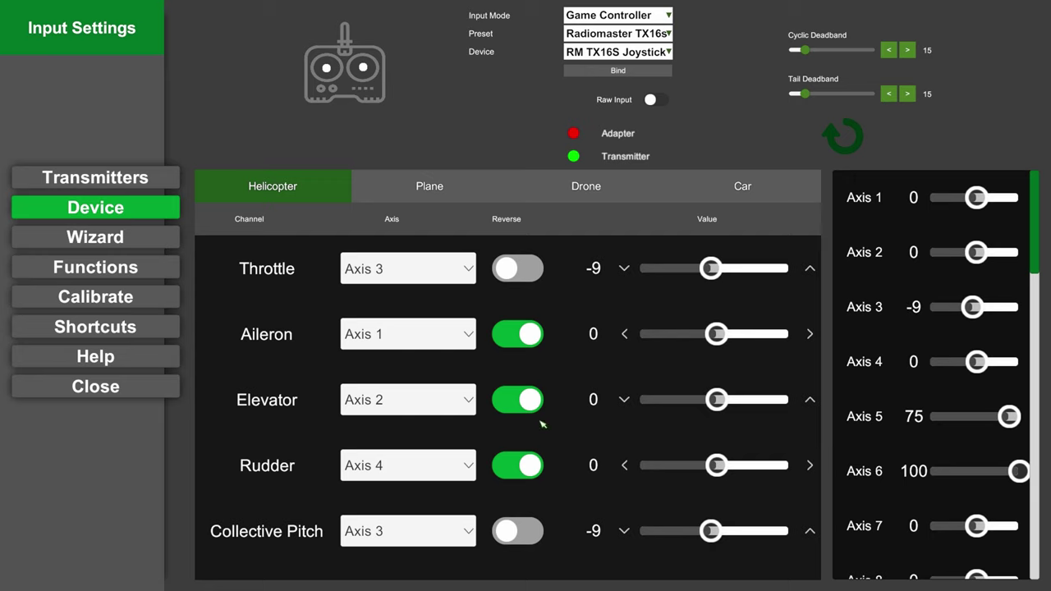
# Step: Preview the first transmitter calibration pages without calibrating and return to the device settings
pyautogui.click(153, 303)
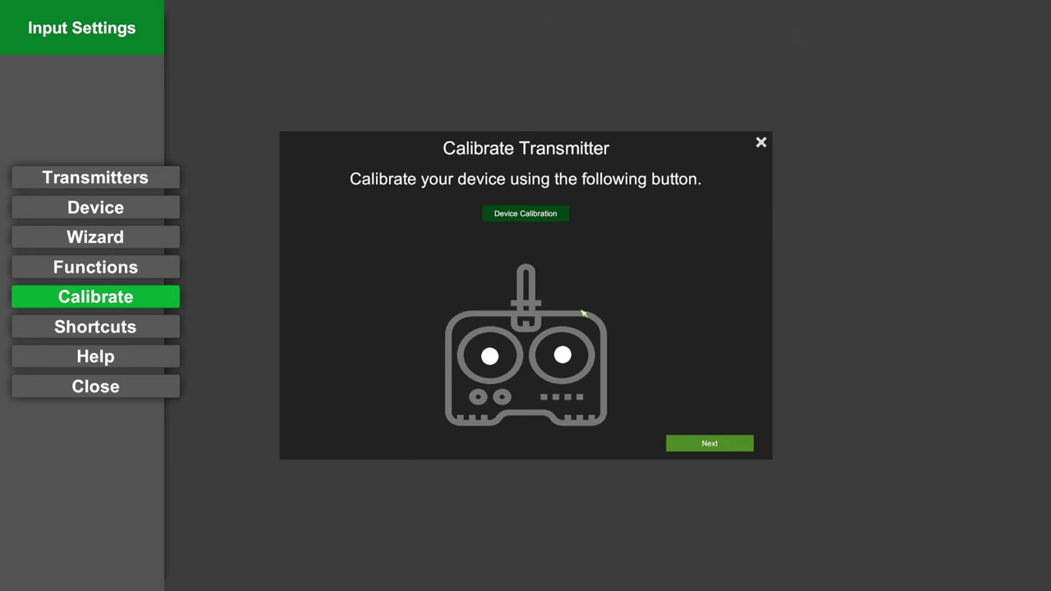
pyautogui.click(733, 446)
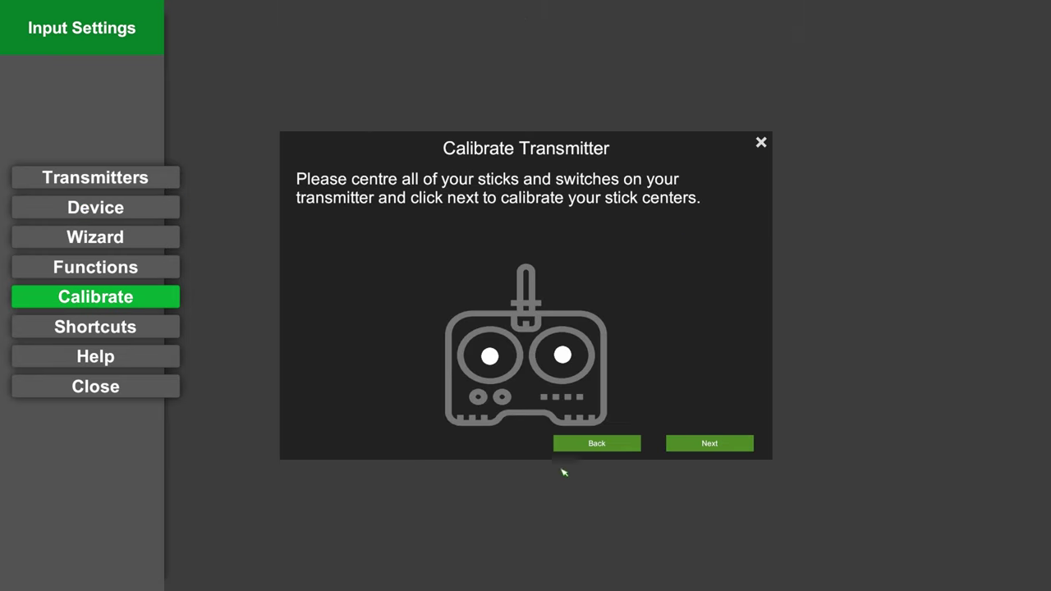
pyautogui.click(599, 446)
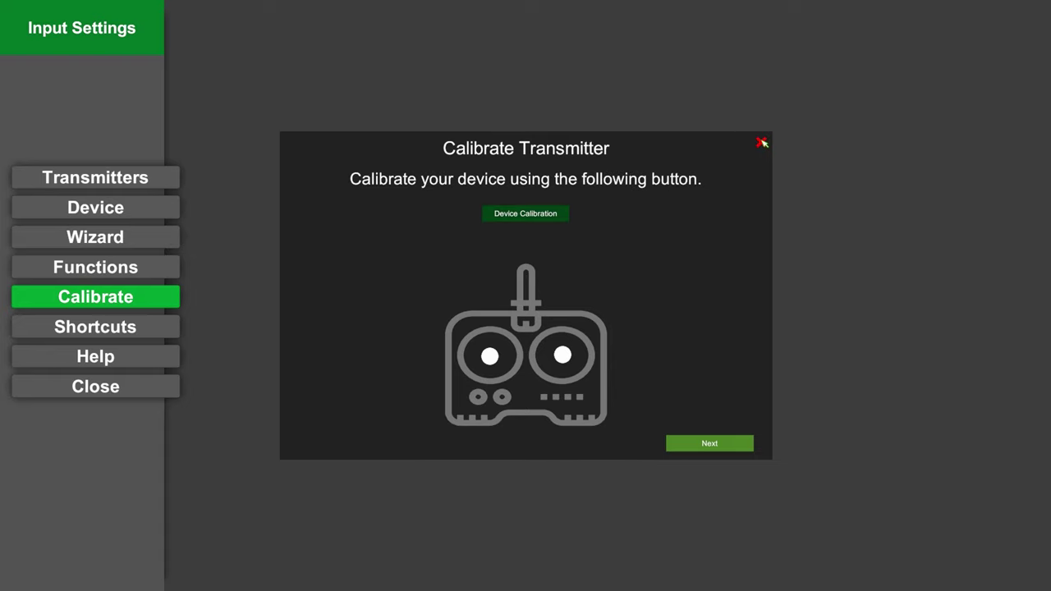
pyautogui.click(119, 208)
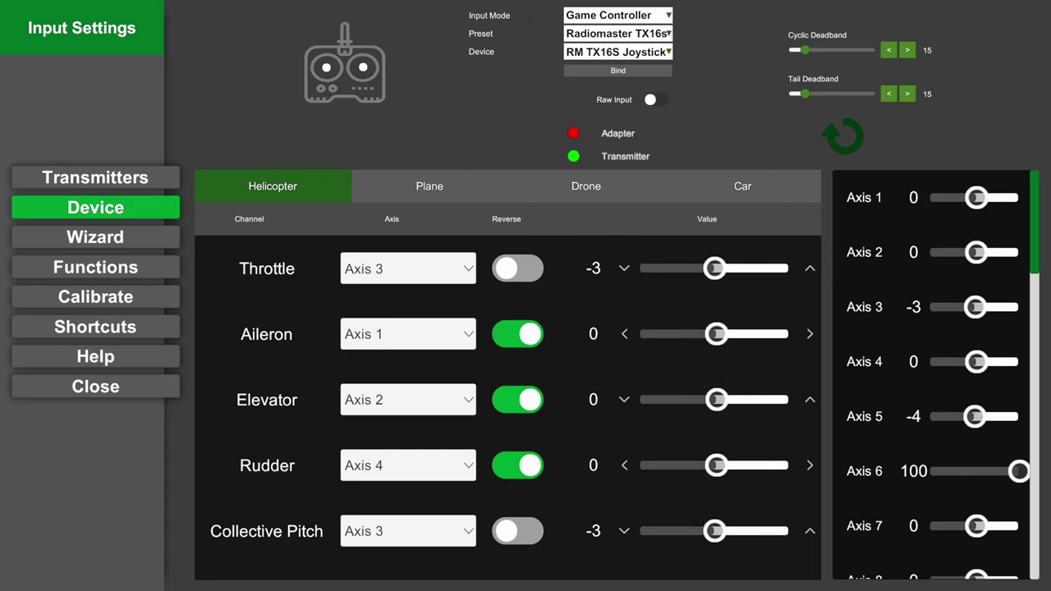
# Step: Examine the helicopter switch functions from RPM 1 through Weapons, then close the input settings
pyautogui.click(132, 268)
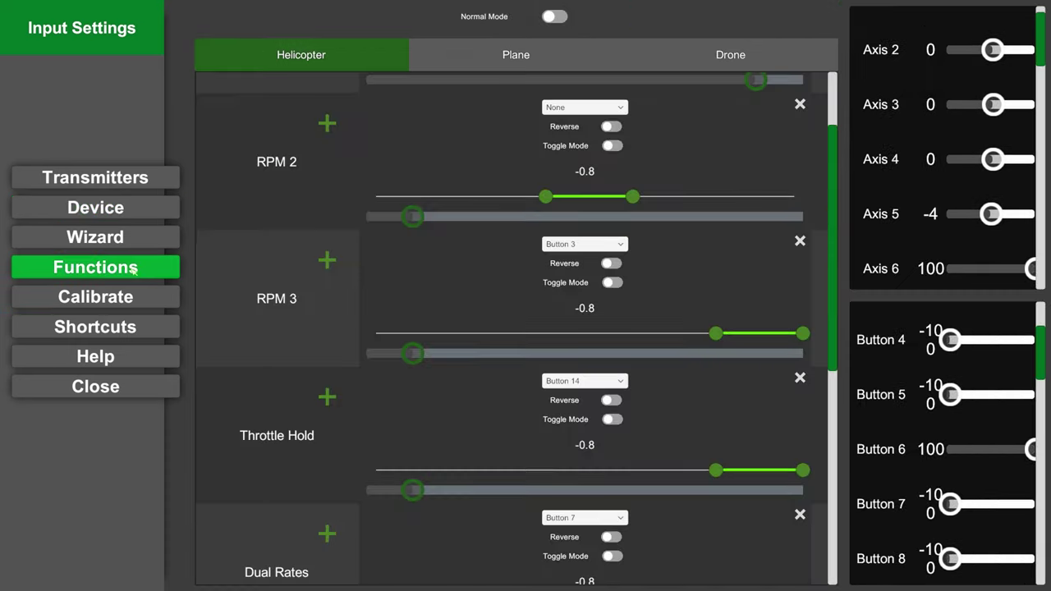
pyautogui.scroll(2, 454, 267)
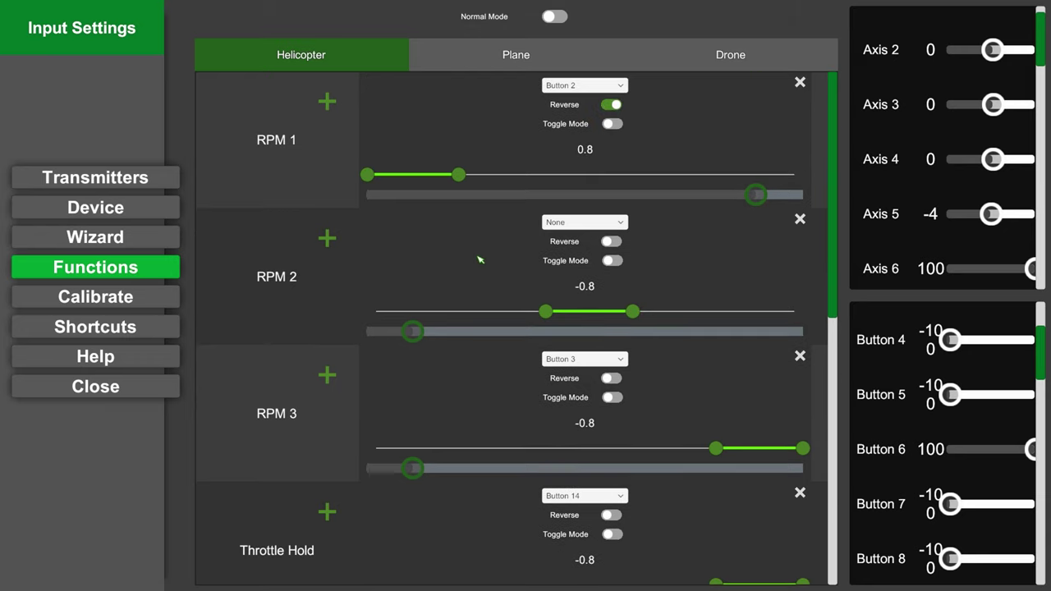
pyautogui.scroll(-2, 460, 444)
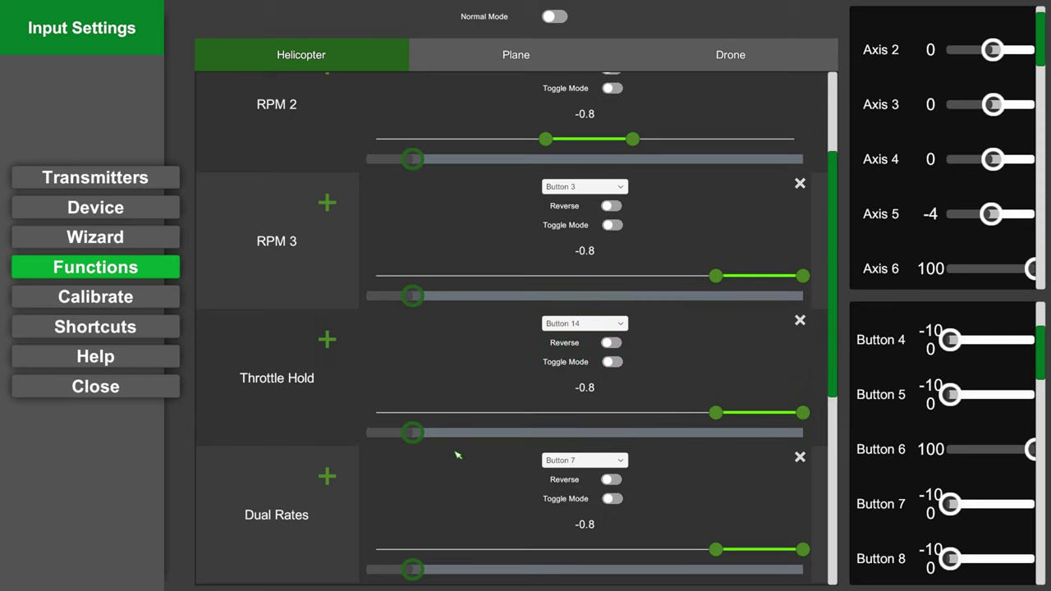
pyautogui.scroll(-3, 456, 459)
pyautogui.scroll(-1, 450, 462)
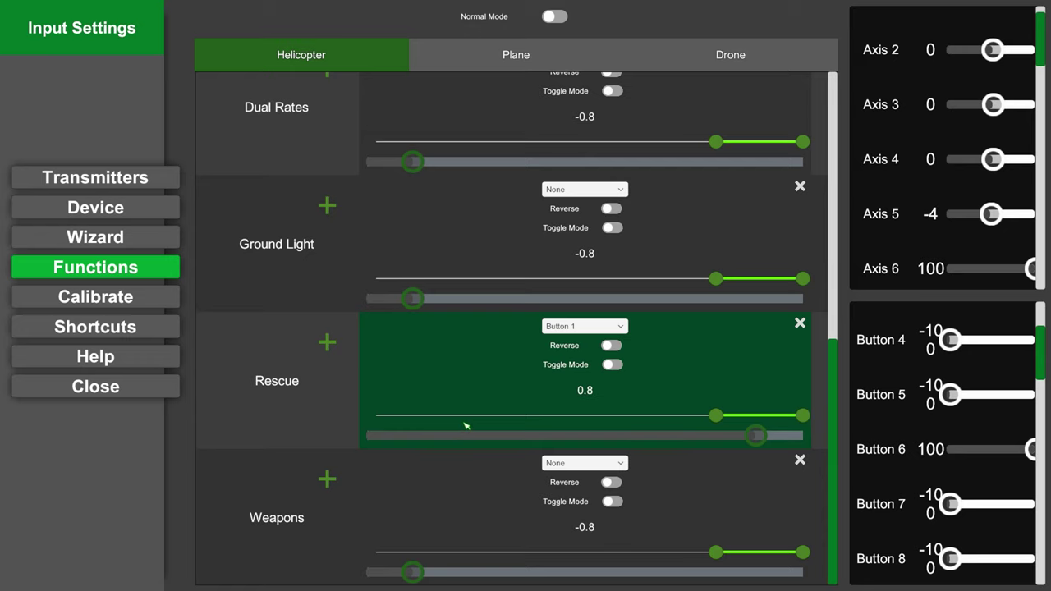
pyautogui.scroll(5, 465, 425)
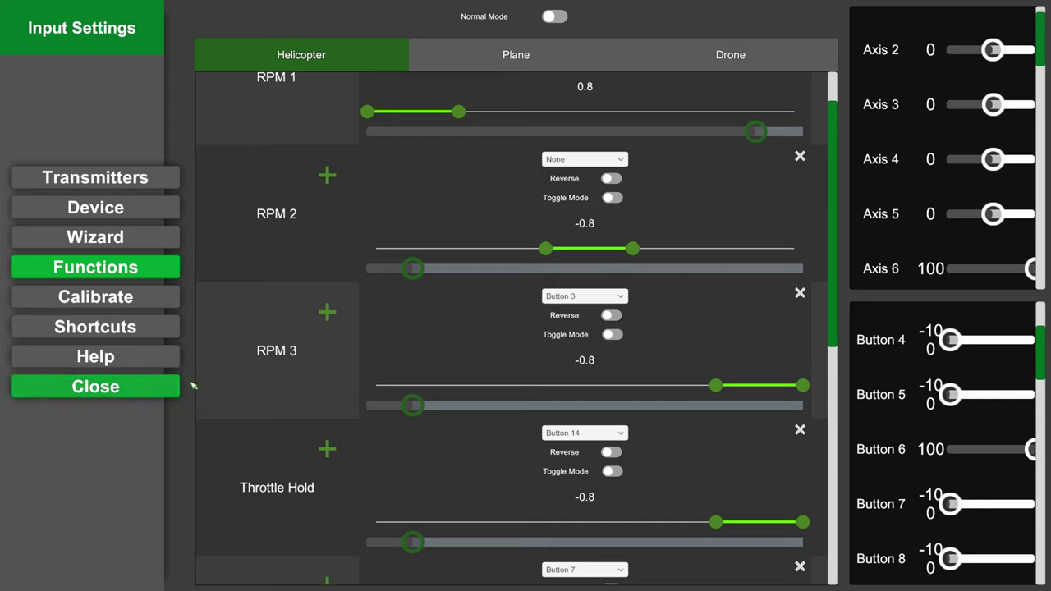
pyautogui.click(135, 395)
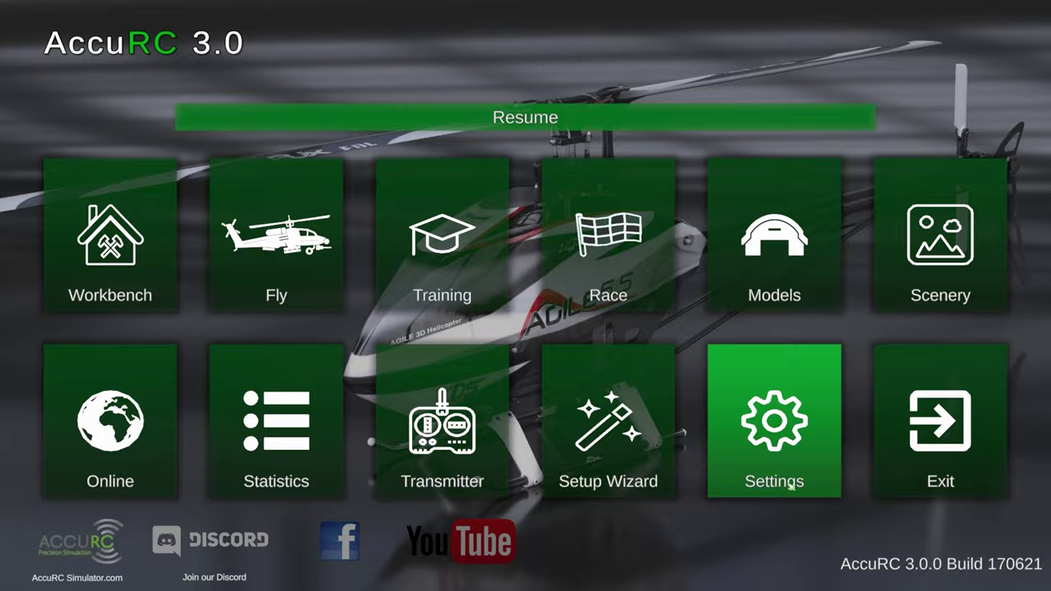
# Step: Open the system settings and examine the general information, the graphics options and the available render quality levels
pyautogui.click(778, 465)
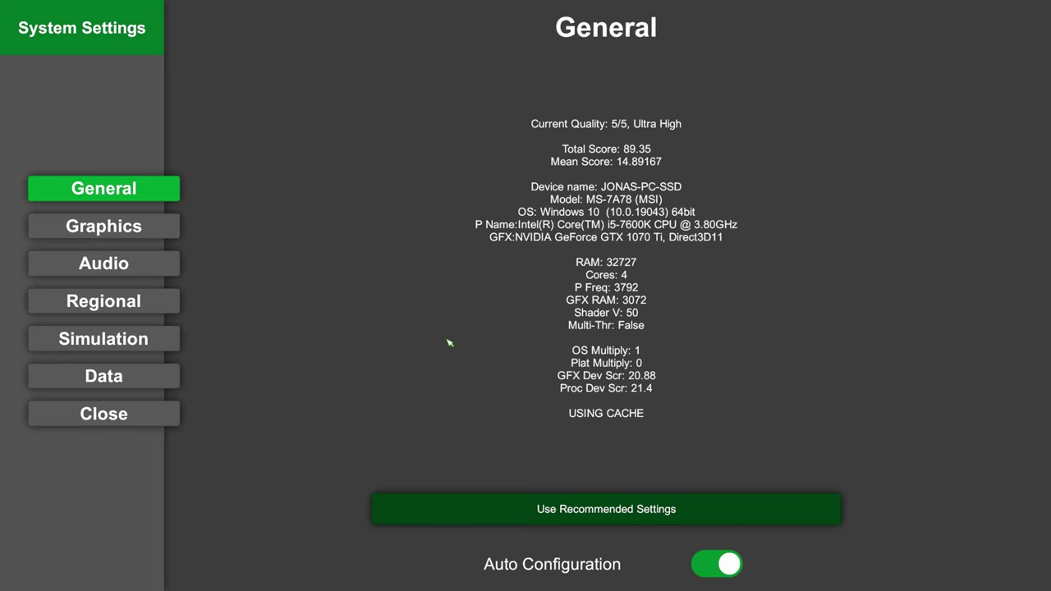
pyautogui.click(135, 234)
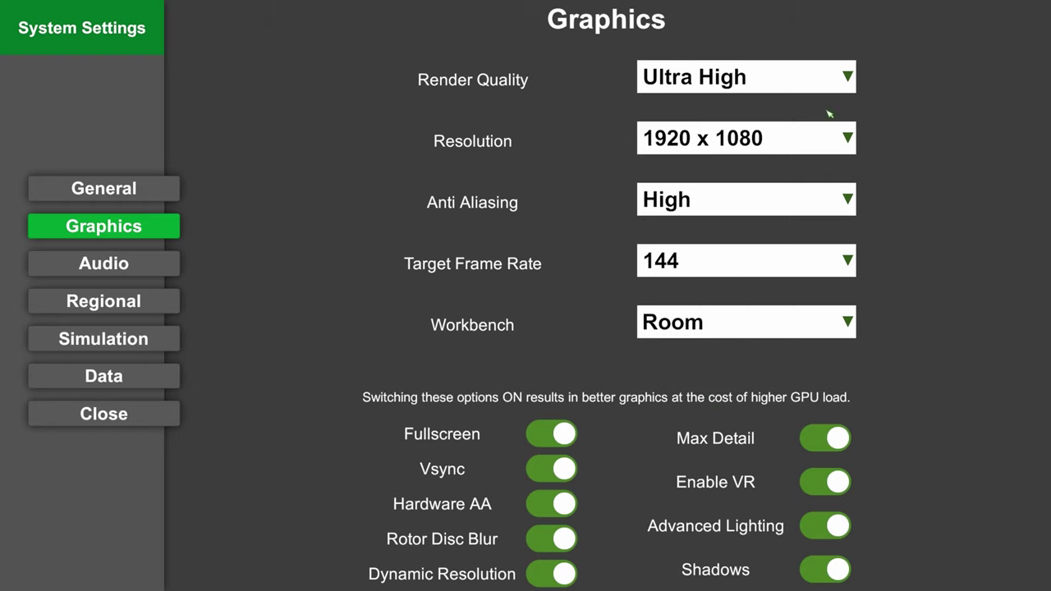
pyautogui.click(845, 89)
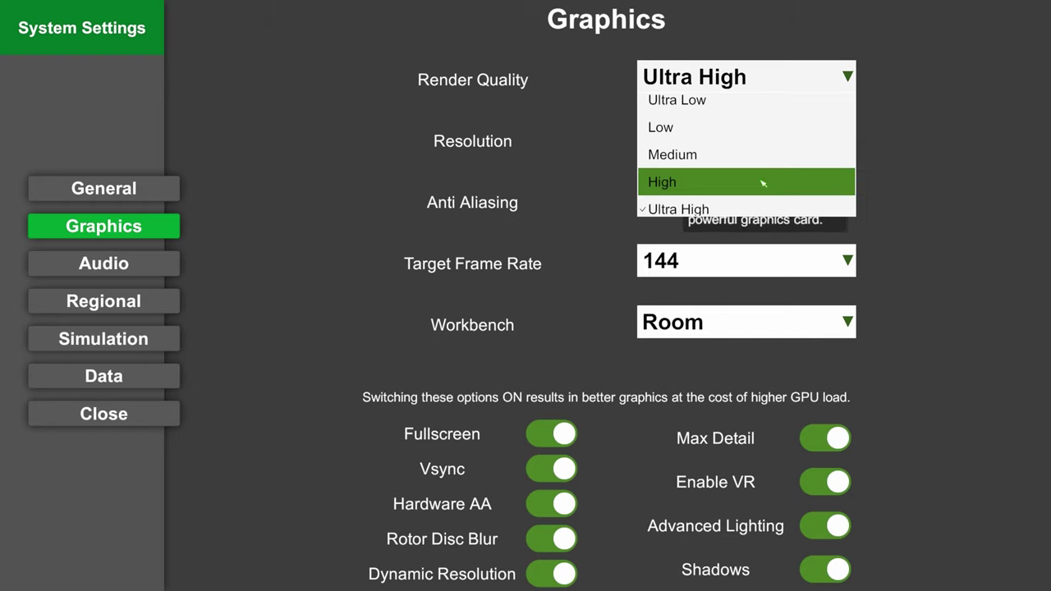
pyautogui.click(948, 212)
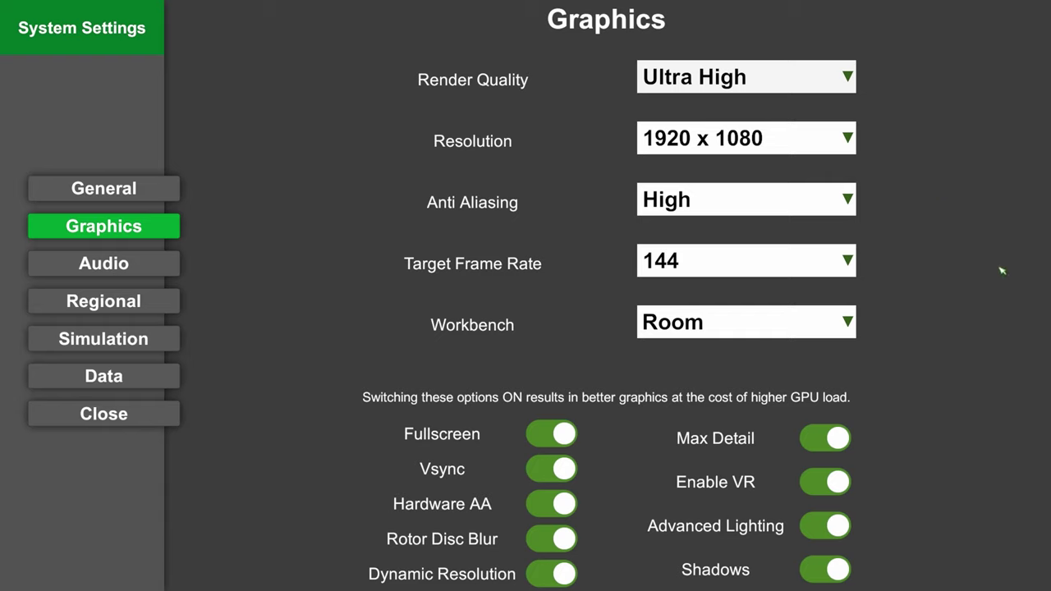
pyautogui.moveTo(1001, 270)
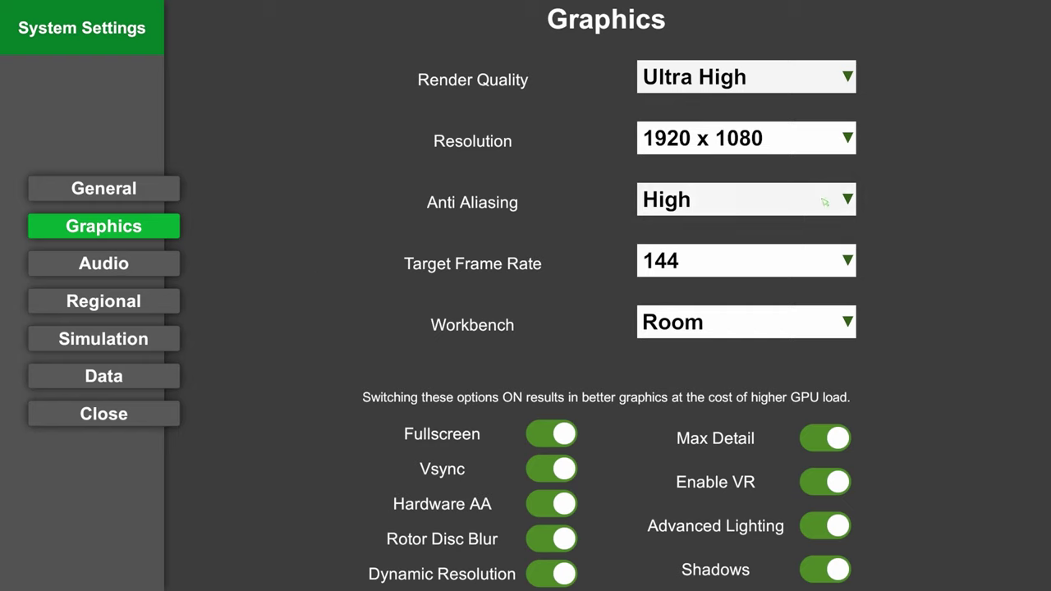
# Step: Examine the available render quality levels and screen resolutions, leaving both graphics settings as they are
pyautogui.click(663, 77)
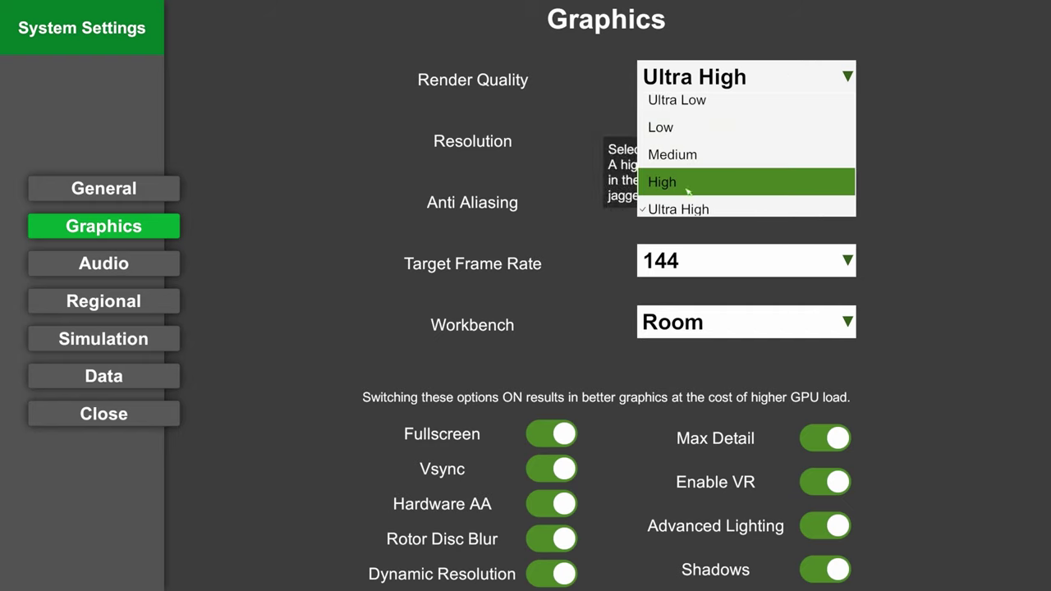
pyautogui.click(723, 139)
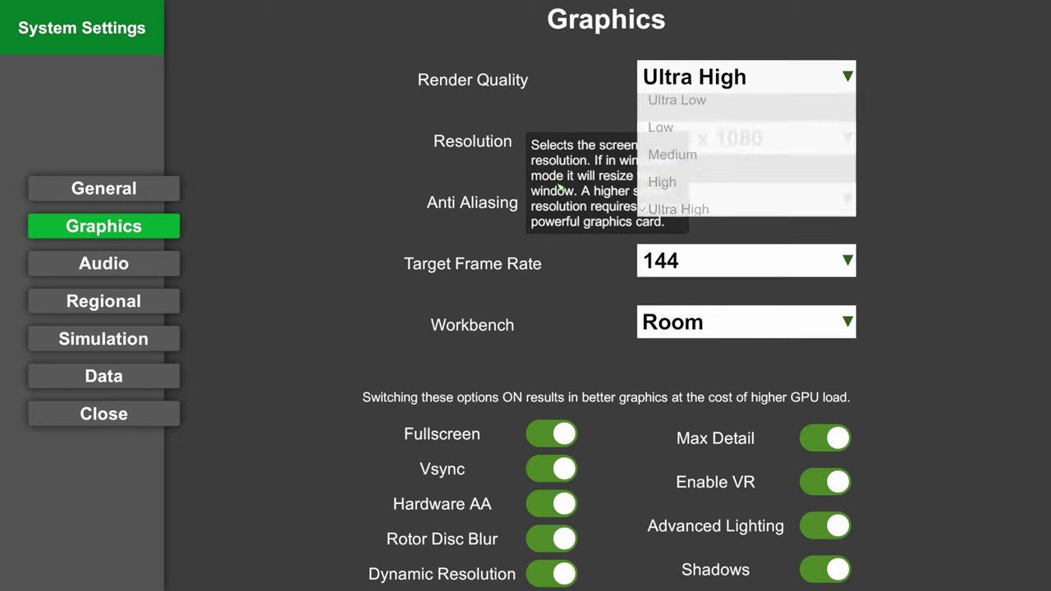
pyautogui.click(794, 140)
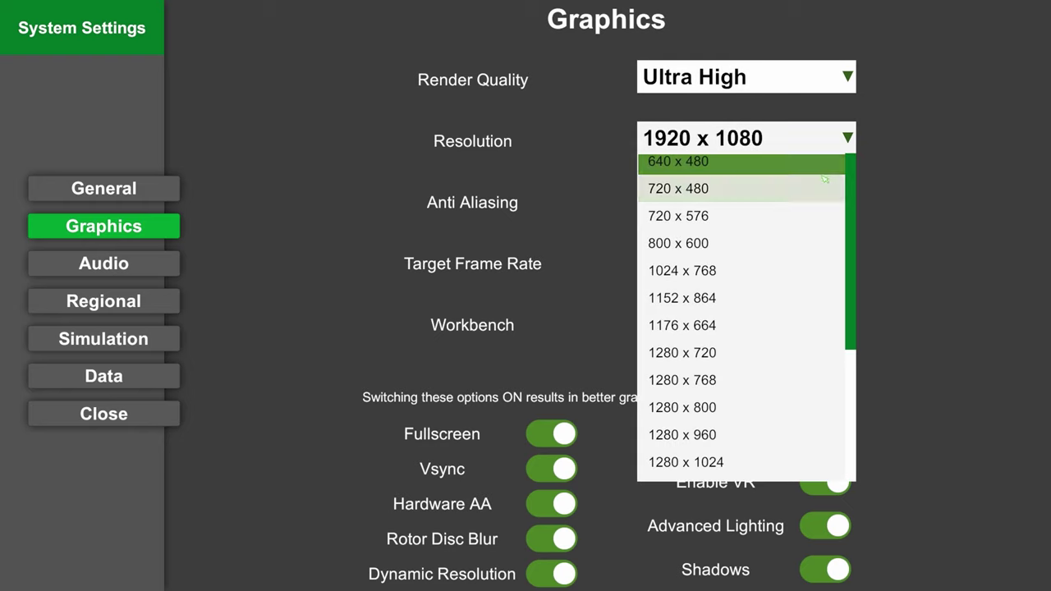
pyautogui.scroll(-2, 809, 353)
pyautogui.click(396, 202)
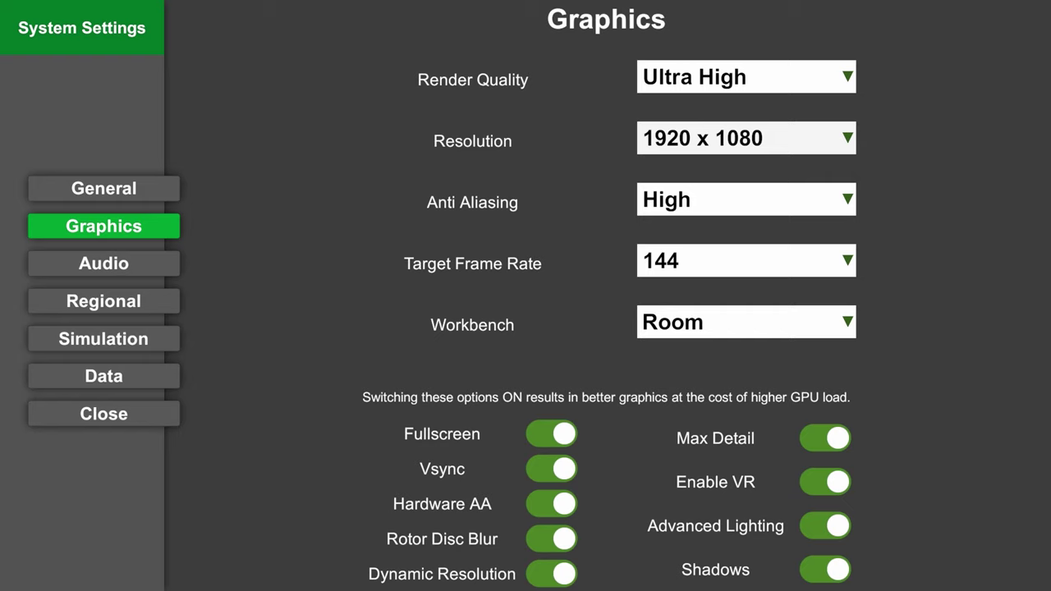
pyautogui.click(764, 77)
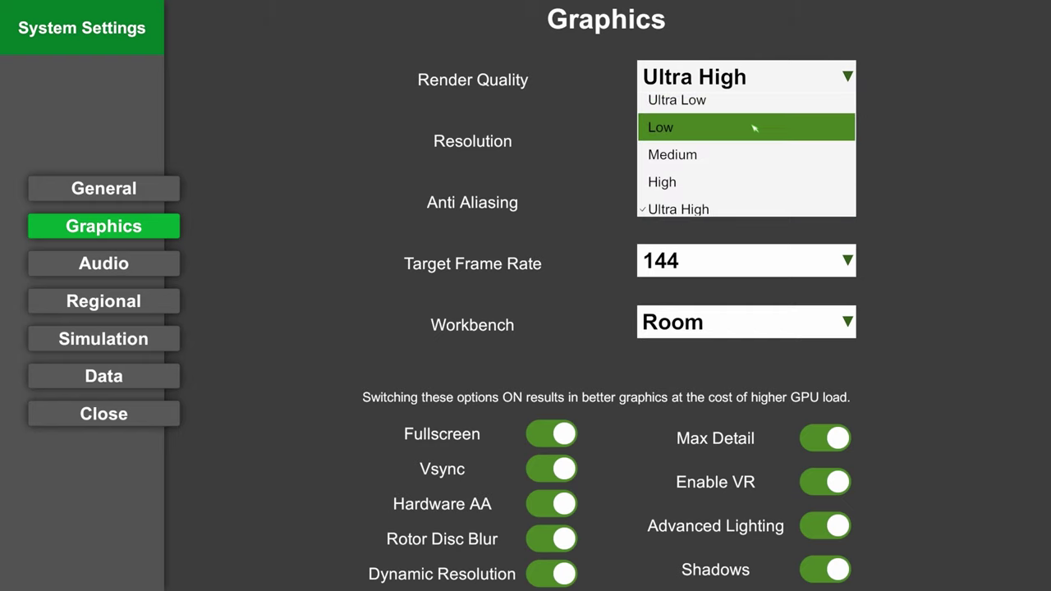
pyautogui.click(955, 157)
# Step: Examine the anti-aliasing levels and the selectable target frame rates in the graphics settings
pyautogui.click(687, 206)
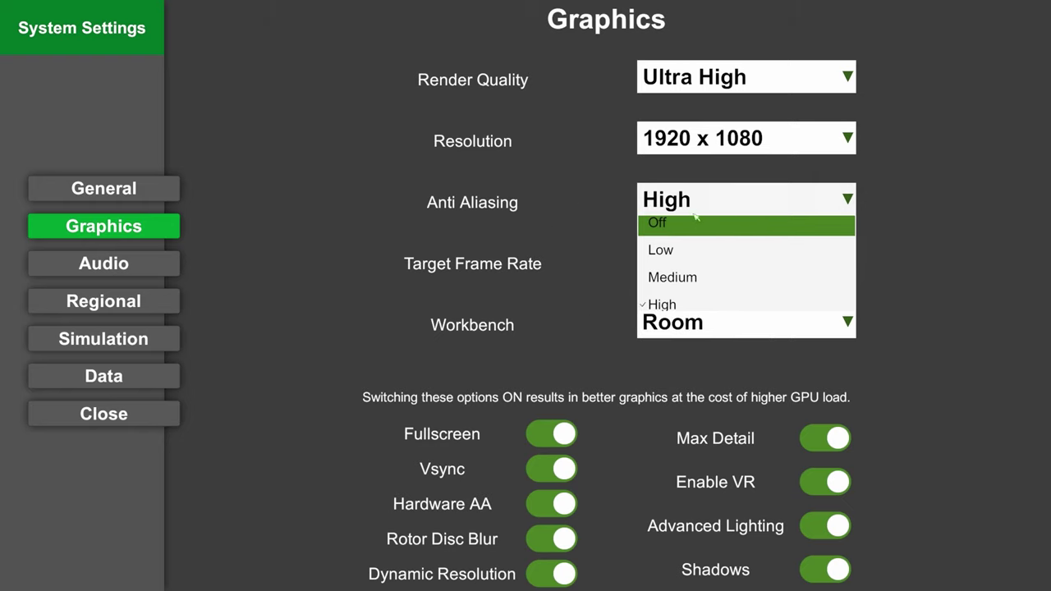
pyautogui.click(861, 200)
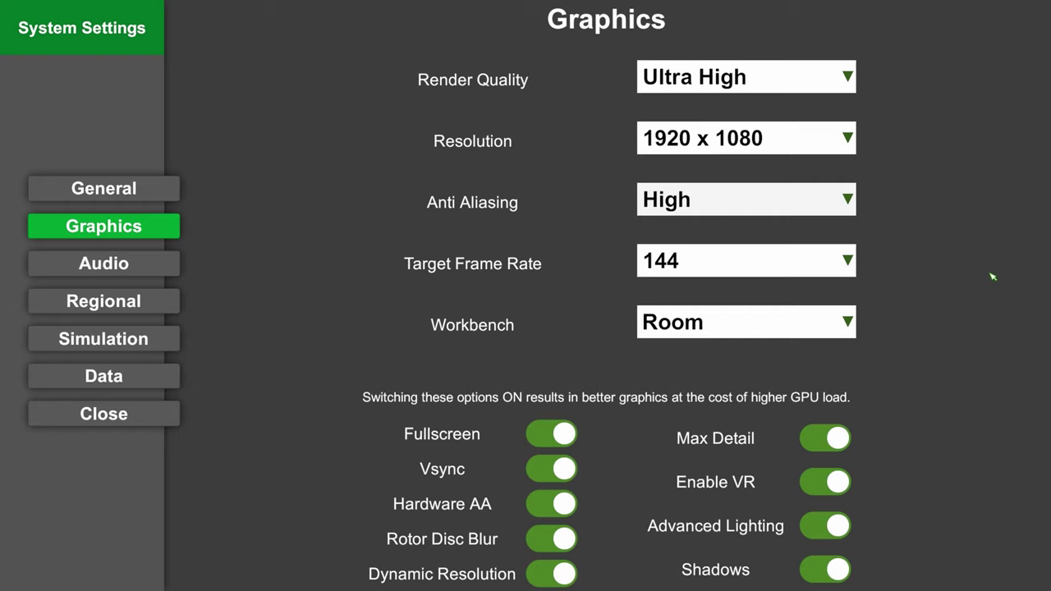
pyautogui.click(859, 266)
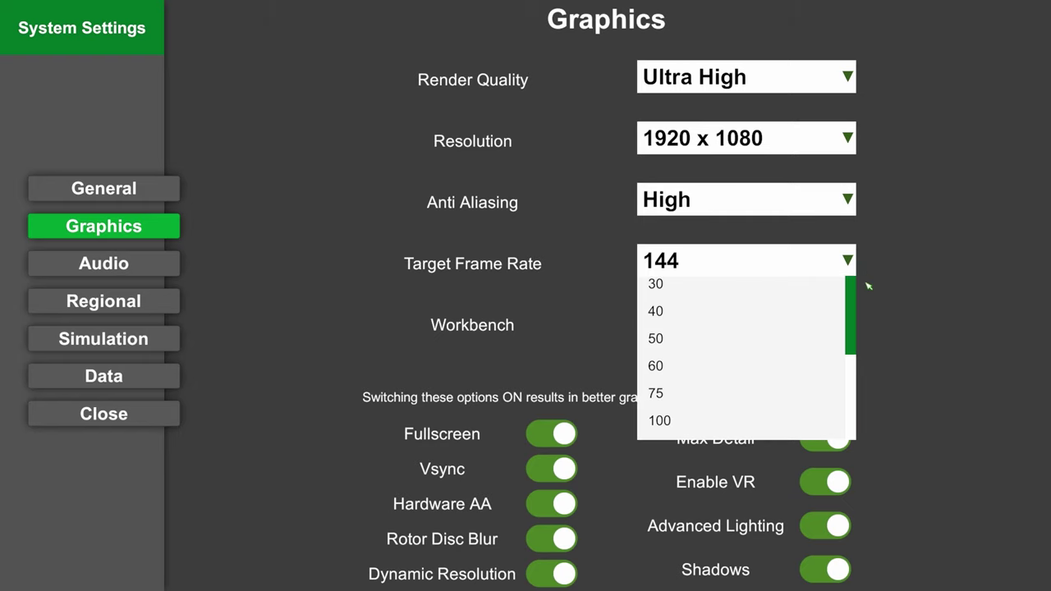
pyautogui.scroll(-3, 763, 363)
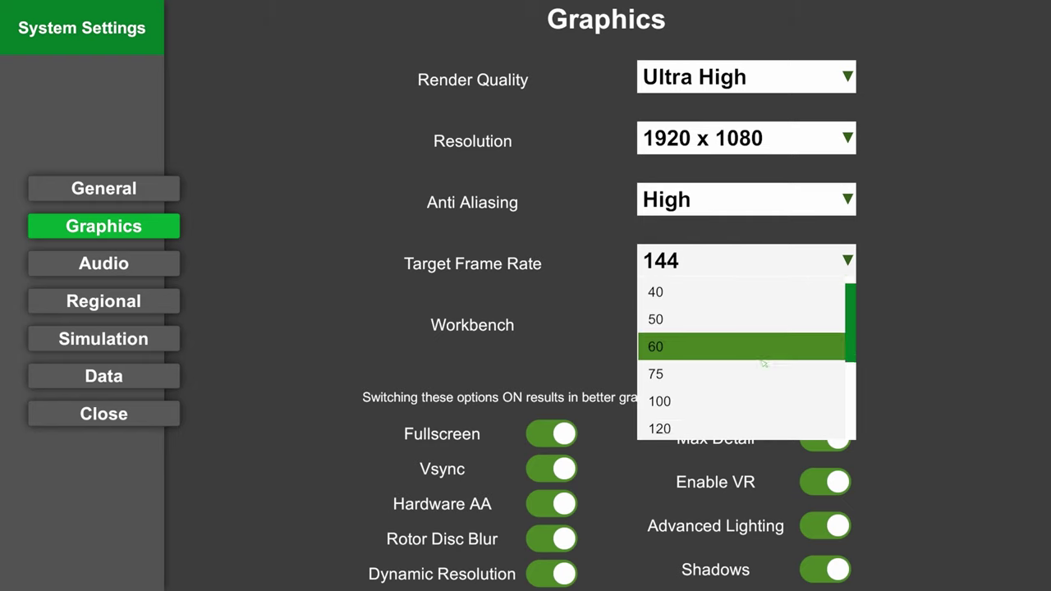
pyautogui.scroll(2, 751, 373)
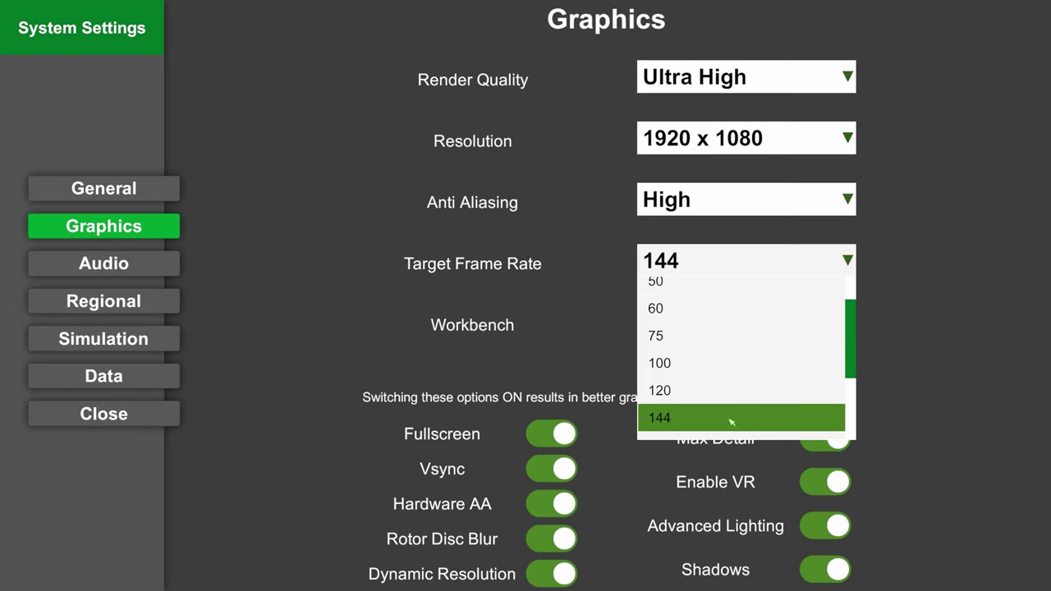
pyautogui.click(927, 286)
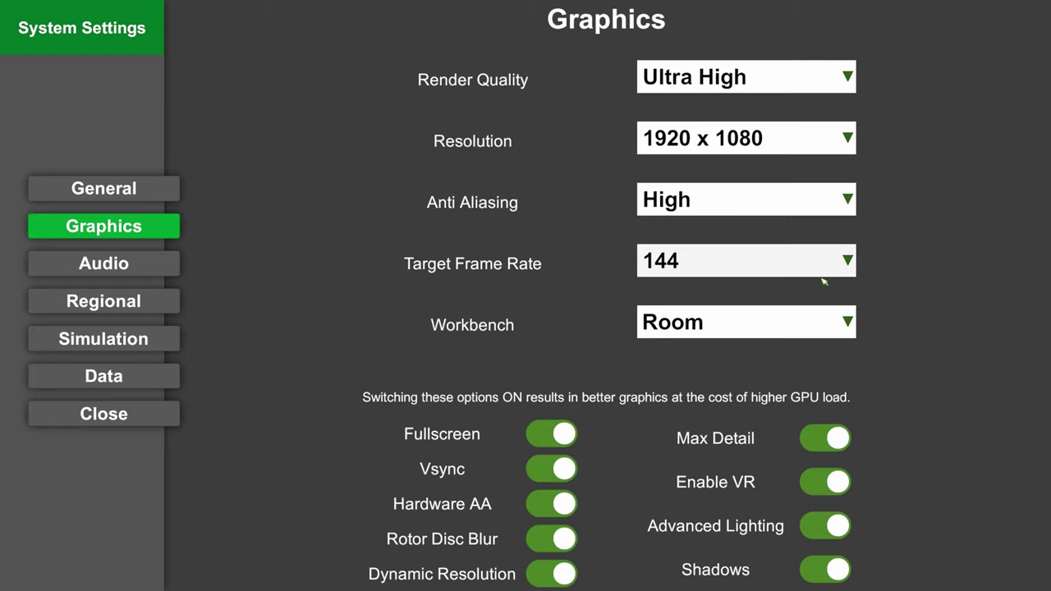
pyautogui.moveTo(821, 269)
pyautogui.moveTo(986, 262)
# Step: Examine the workbench environment choices and recheck the list of target frame rates
pyautogui.click(708, 329)
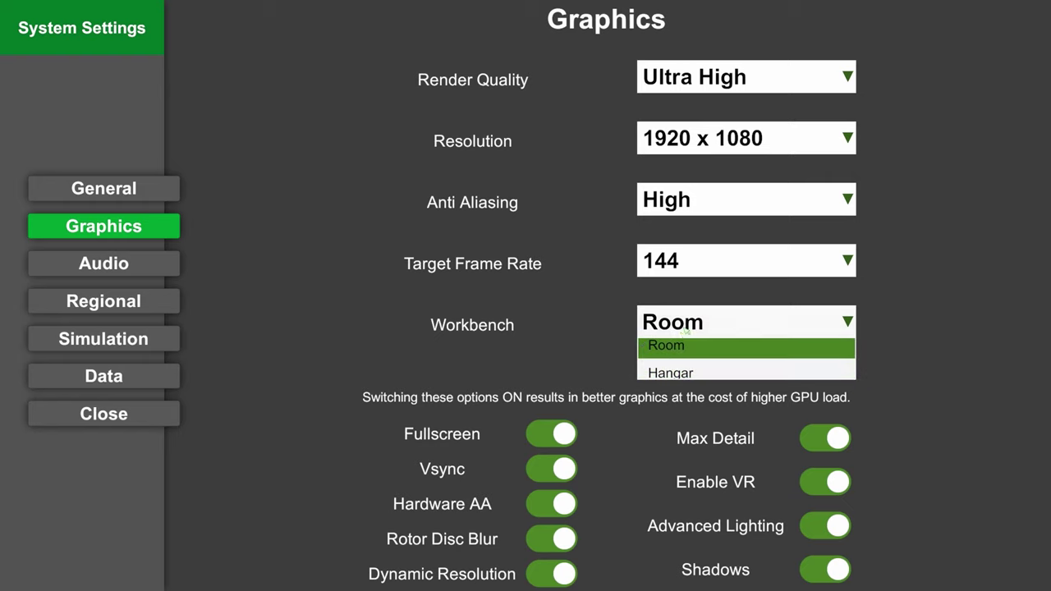
pyautogui.click(688, 325)
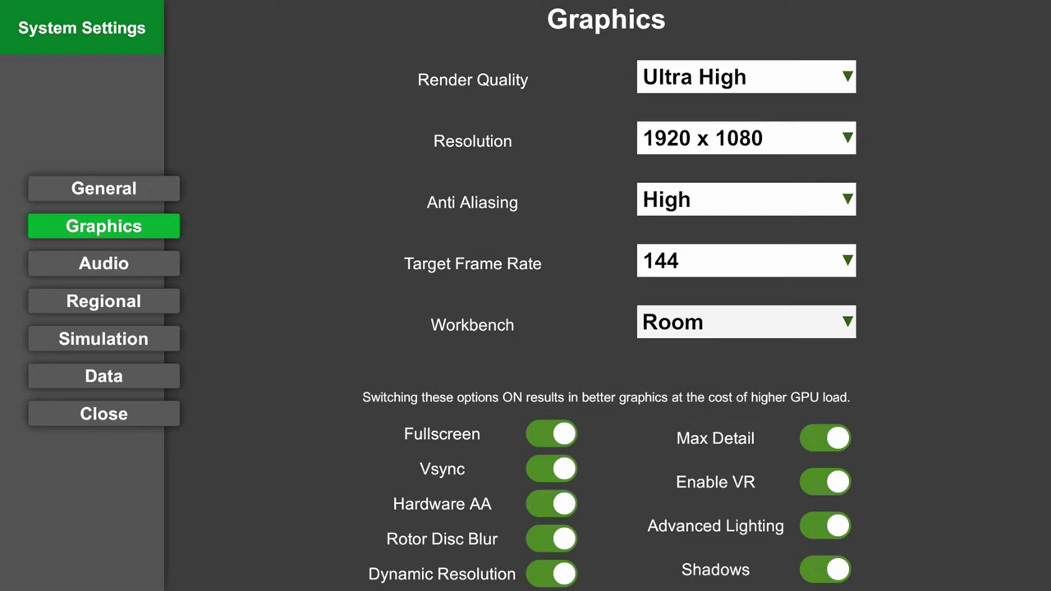
pyautogui.click(789, 271)
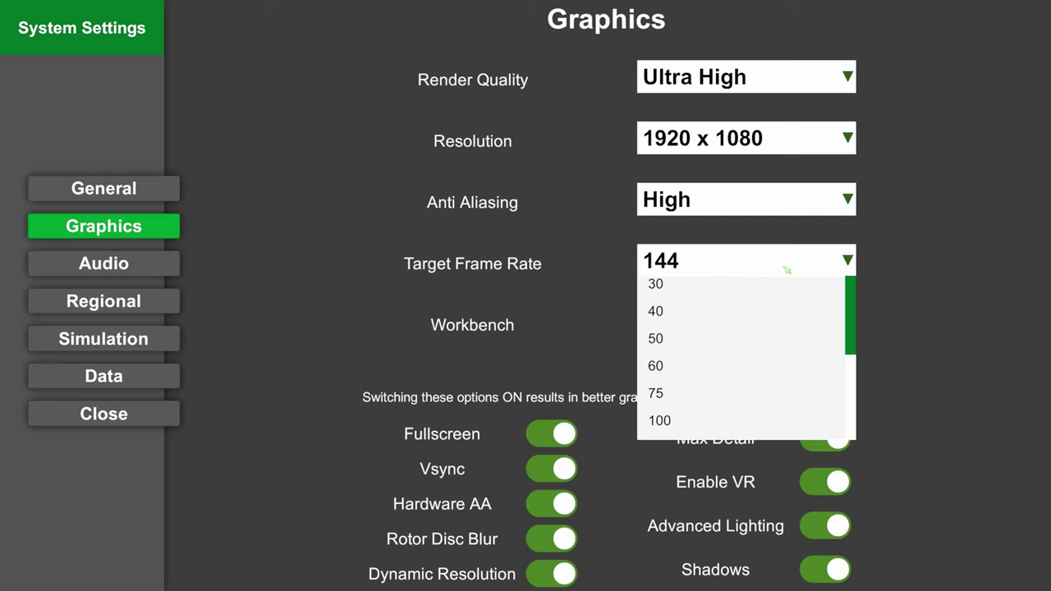
pyautogui.click(822, 239)
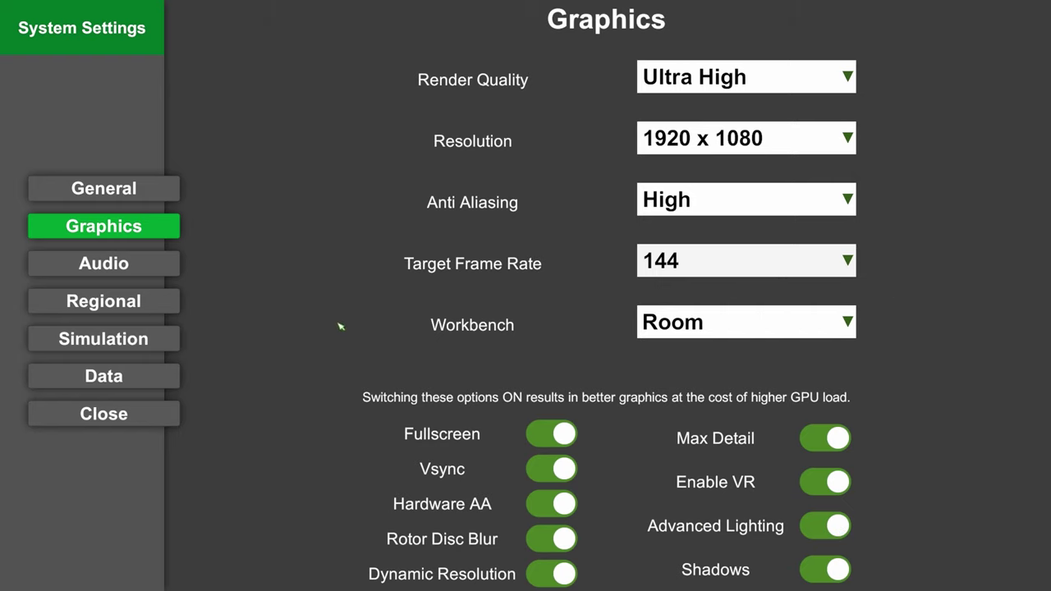
# Step: View the audio, regional and simulation settings in turn and examine the default flybarless setting options
pyautogui.click(148, 270)
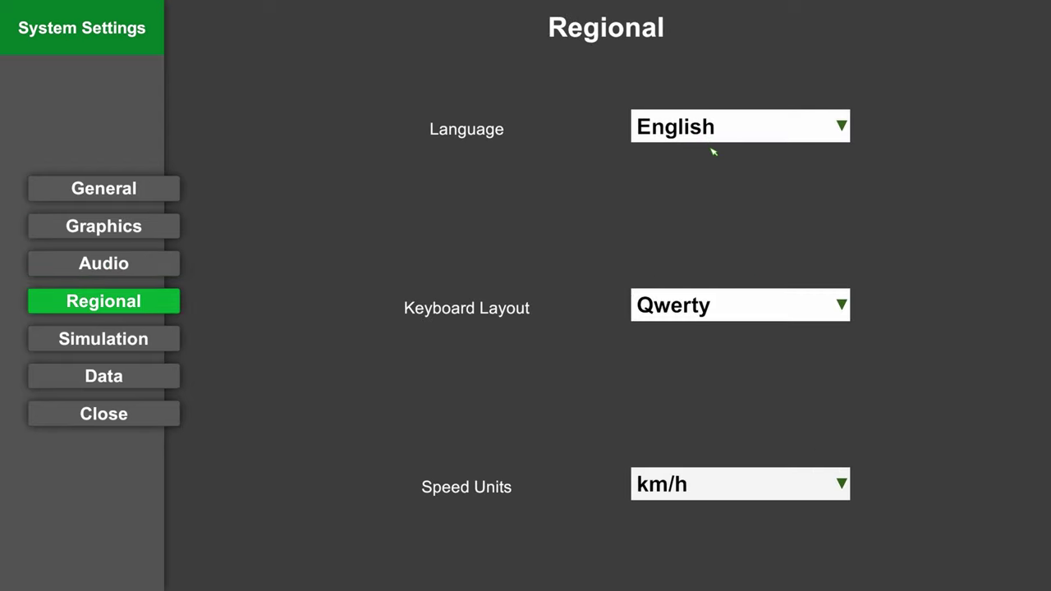
pyautogui.click(125, 352)
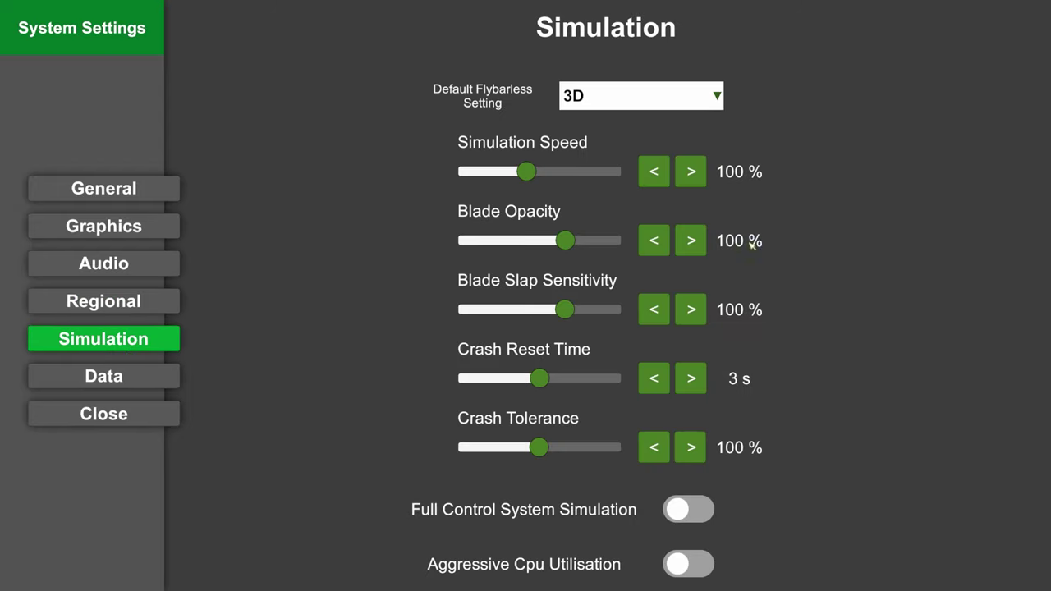
pyautogui.click(711, 97)
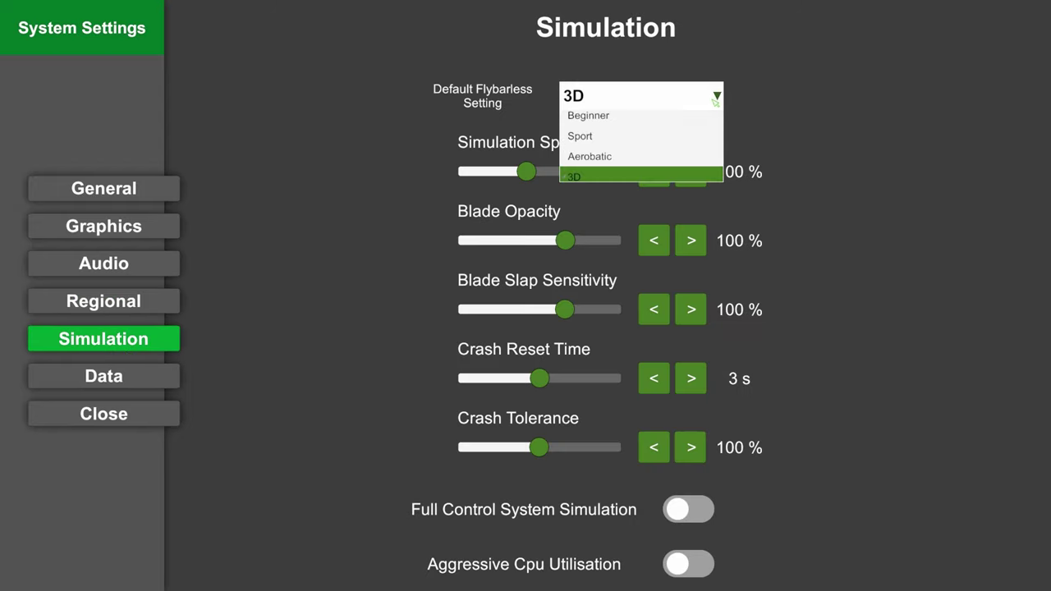
pyautogui.click(629, 96)
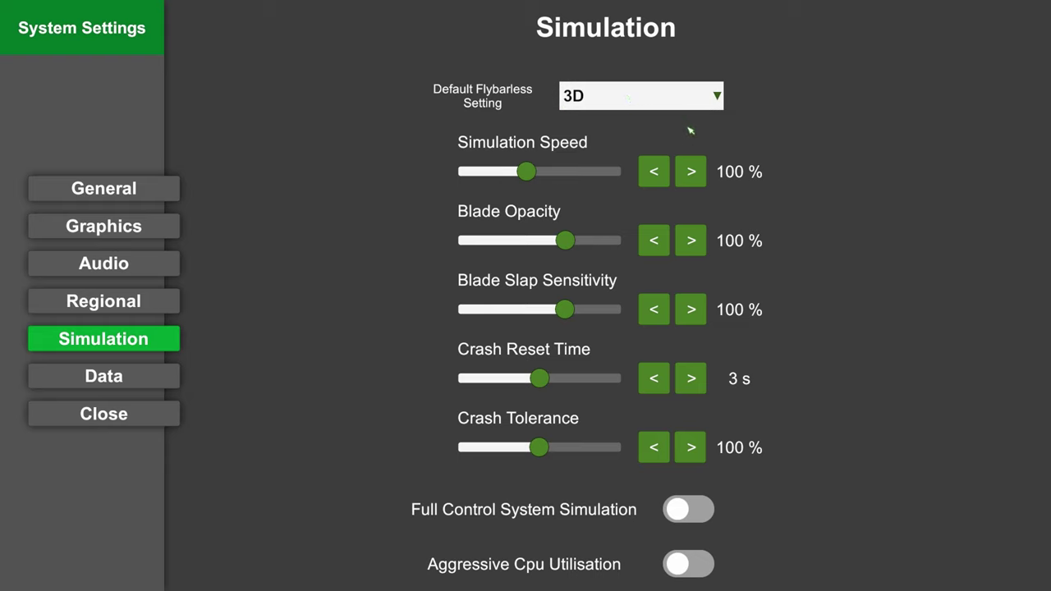
# Step: Try out the simulation speed and blade slap sensitivity adjustments, return both to 100 %, and check the crash tolerance
pyautogui.click(691, 171)
pyautogui.moveTo(526, 176)
pyautogui.mouseDown()
pyautogui.moveTo(463, 174)
pyautogui.moveTo(653, 173)
pyautogui.moveTo(383, 192)
pyautogui.moveTo(624, 189)
pyautogui.moveTo(483, 202)
pyautogui.moveTo(528, 195)
pyautogui.mouseUp()
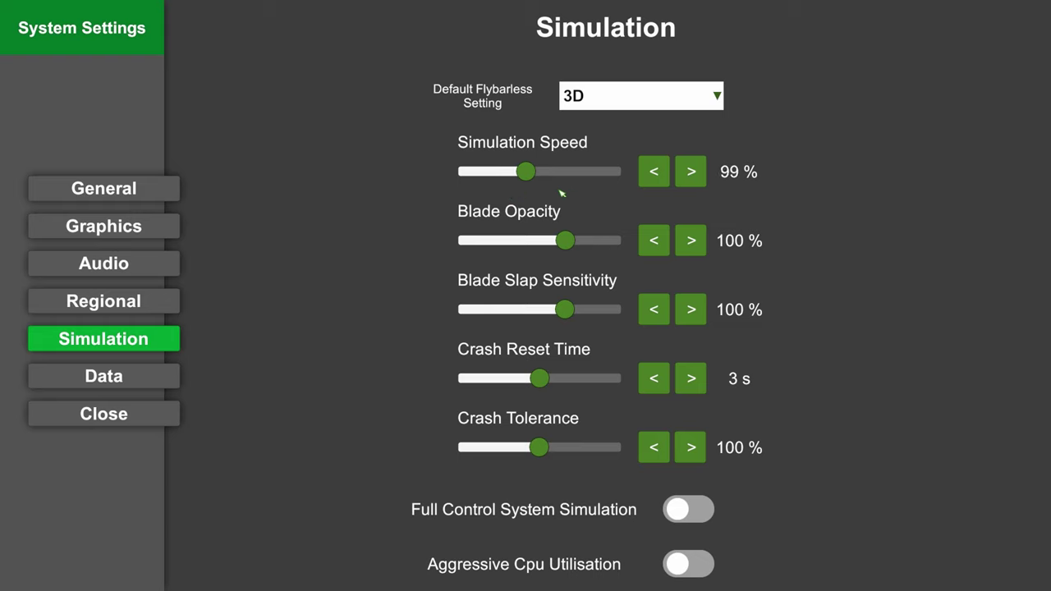
pyautogui.click(689, 172)
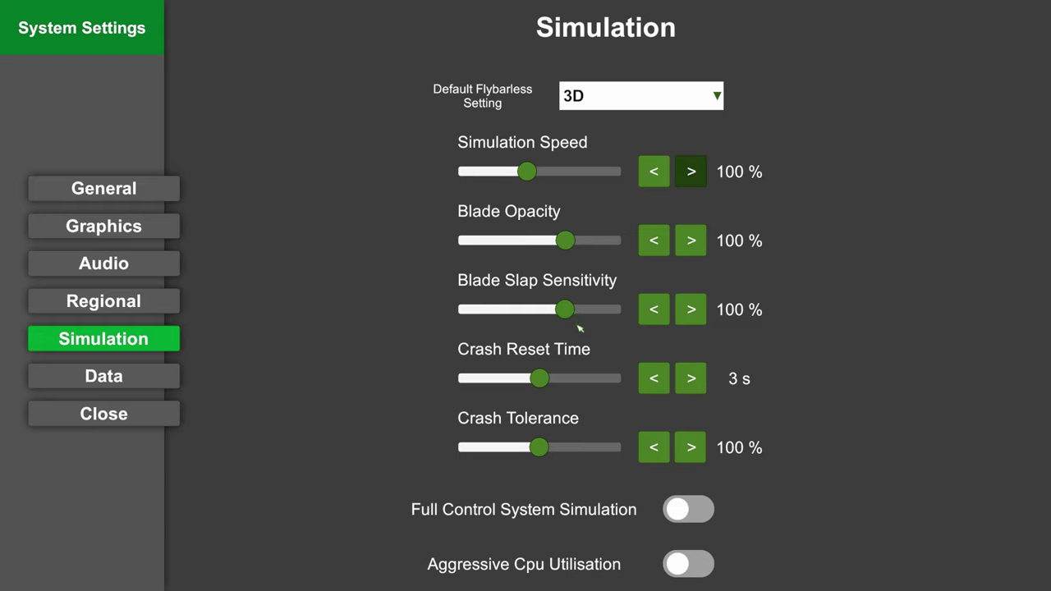
pyautogui.moveTo(569, 317); pyautogui.dragTo(567, 334)
pyautogui.click(651, 318)
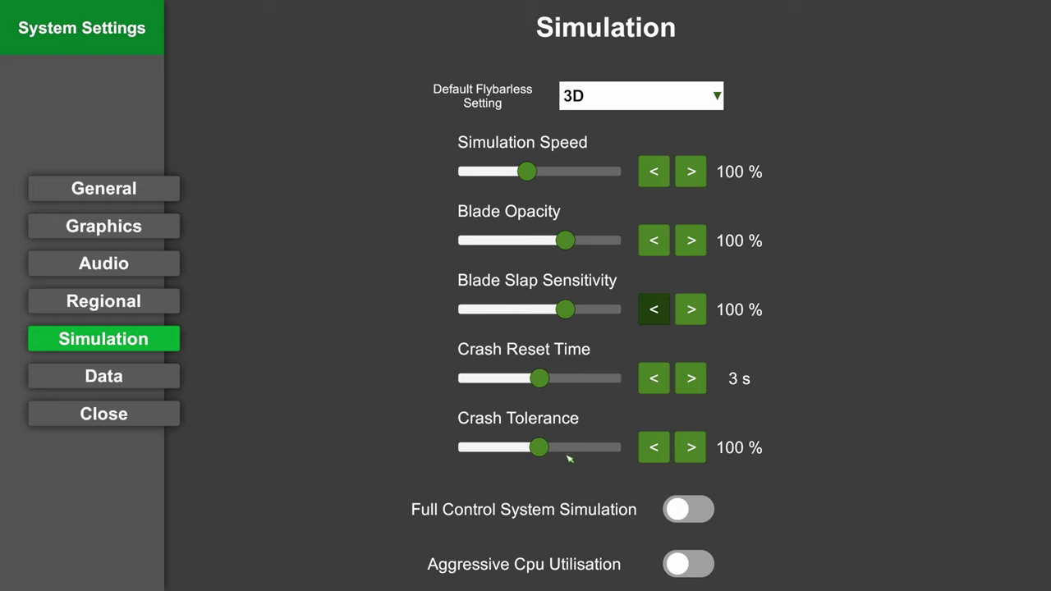
pyautogui.moveTo(540, 454)
pyautogui.mouseDown()
pyautogui.moveTo(699, 469)
pyautogui.moveTo(518, 448)
pyautogui.moveTo(674, 469)
pyautogui.moveTo(540, 471)
pyautogui.mouseUp()
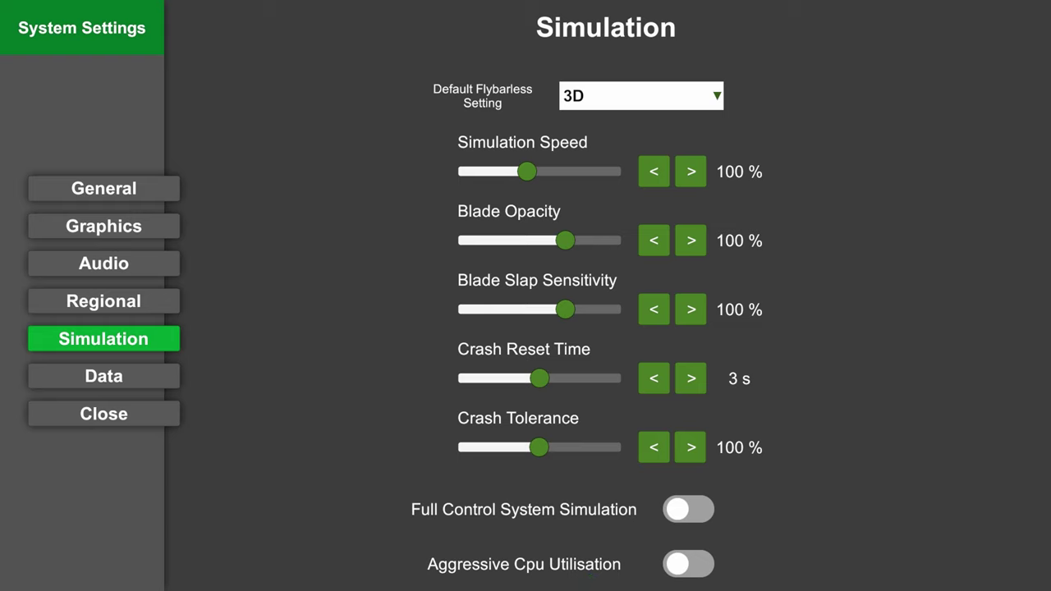
# Step: View the user data reset and verification options, then close the system settings
pyautogui.press('Down')
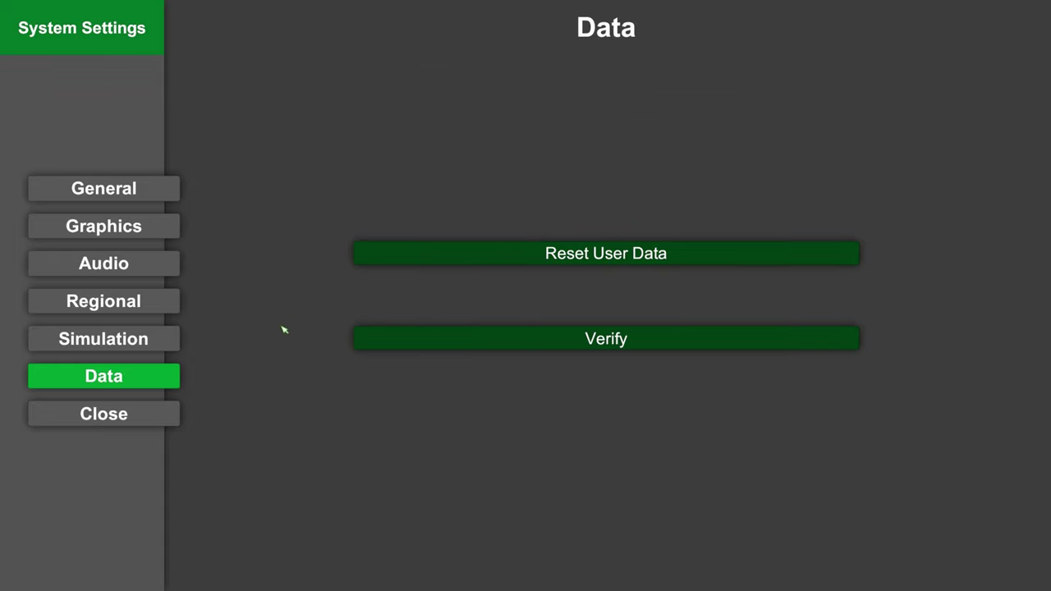
pyautogui.press('Escape')
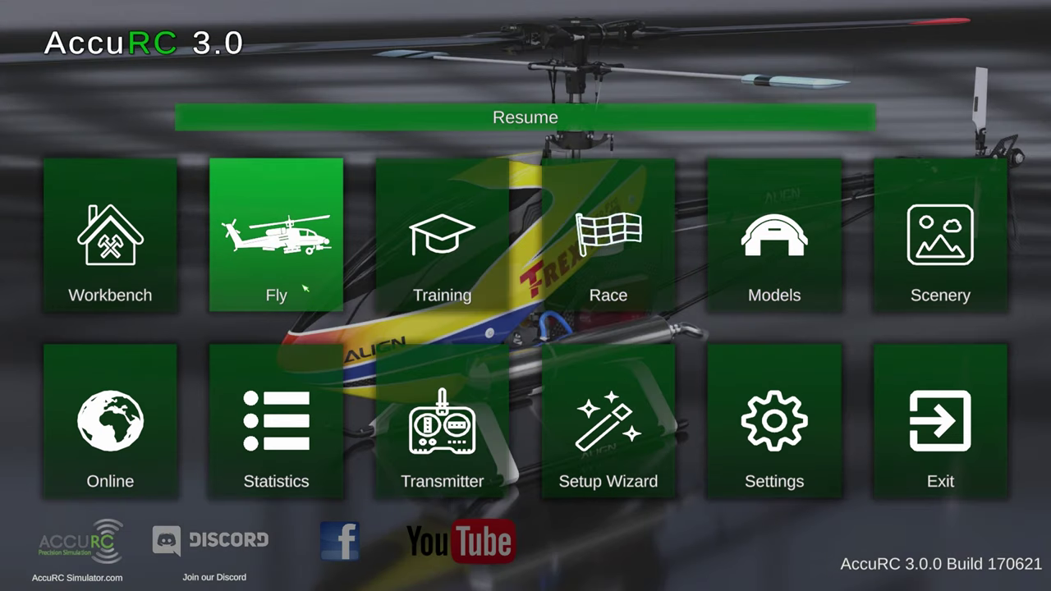
# Step: Start a flight session with the helicopter on the grass field and turn on the HUD
pyautogui.click(276, 234)
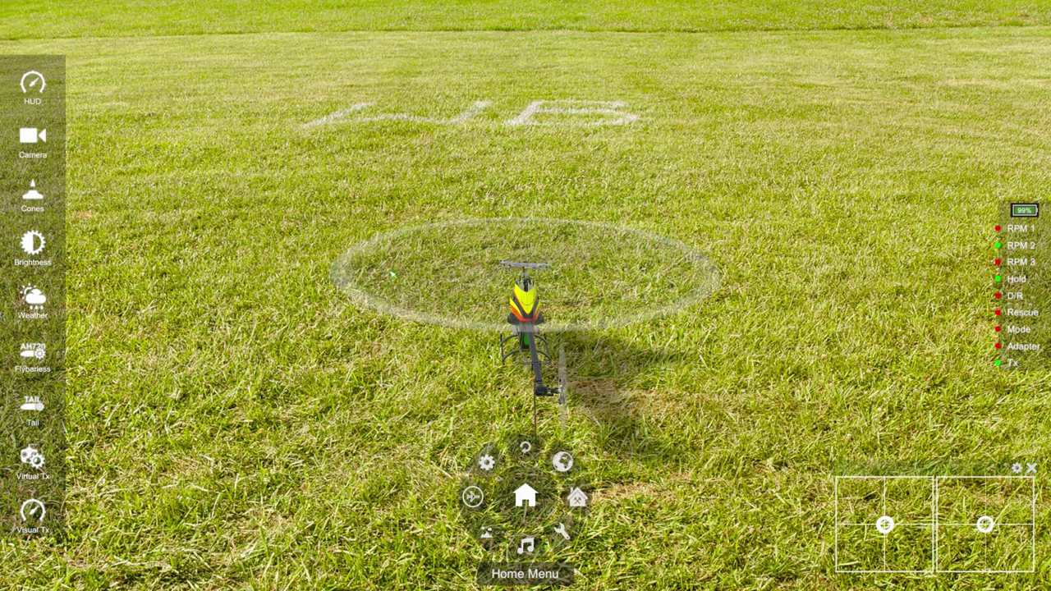
pyautogui.scroll(-3, 525, 296)
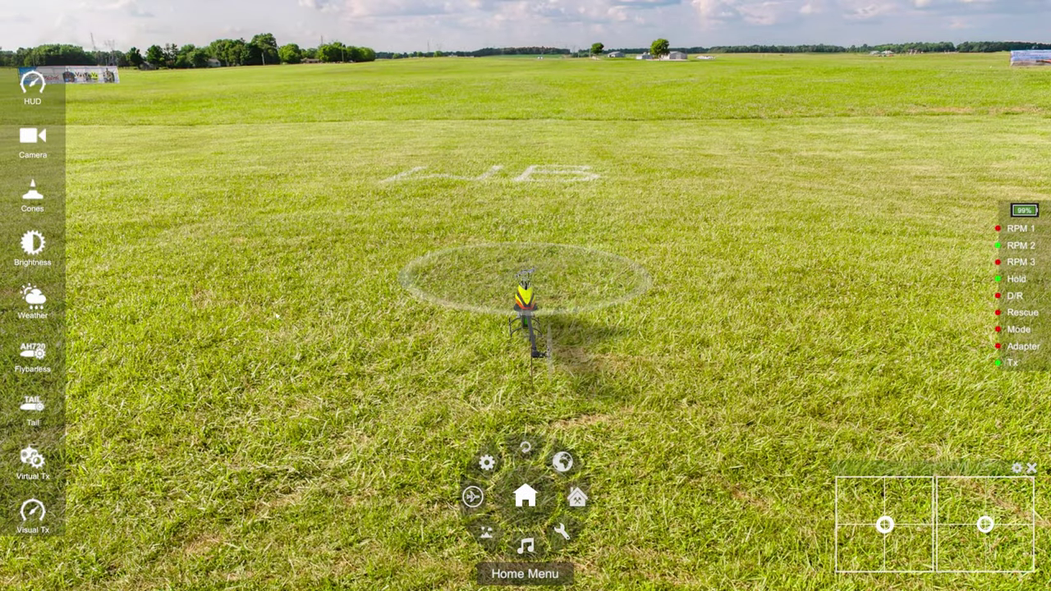
pyautogui.scroll(3, 526, 296)
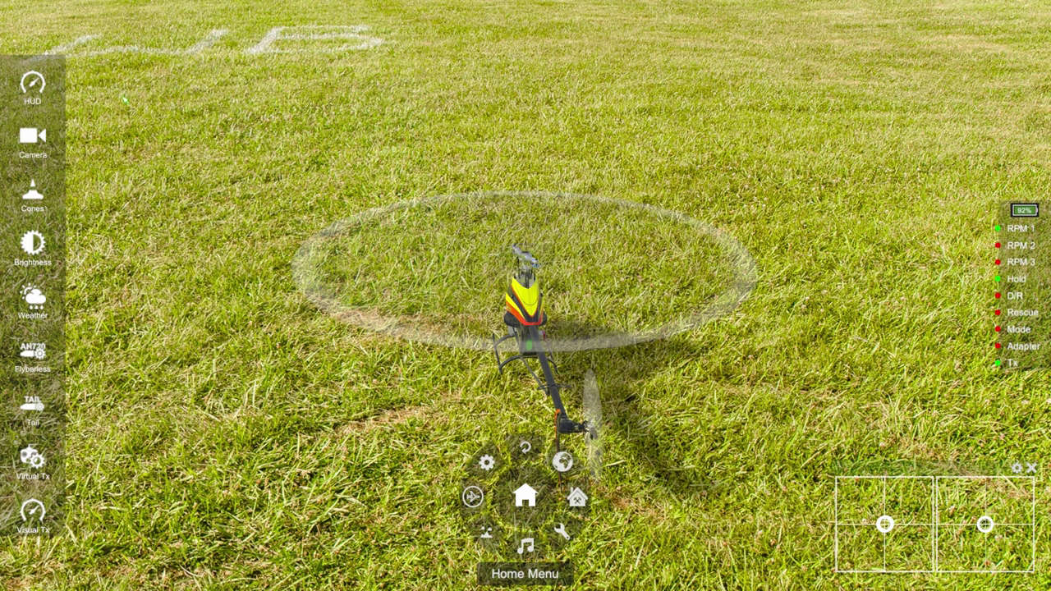
pyautogui.click(53, 91)
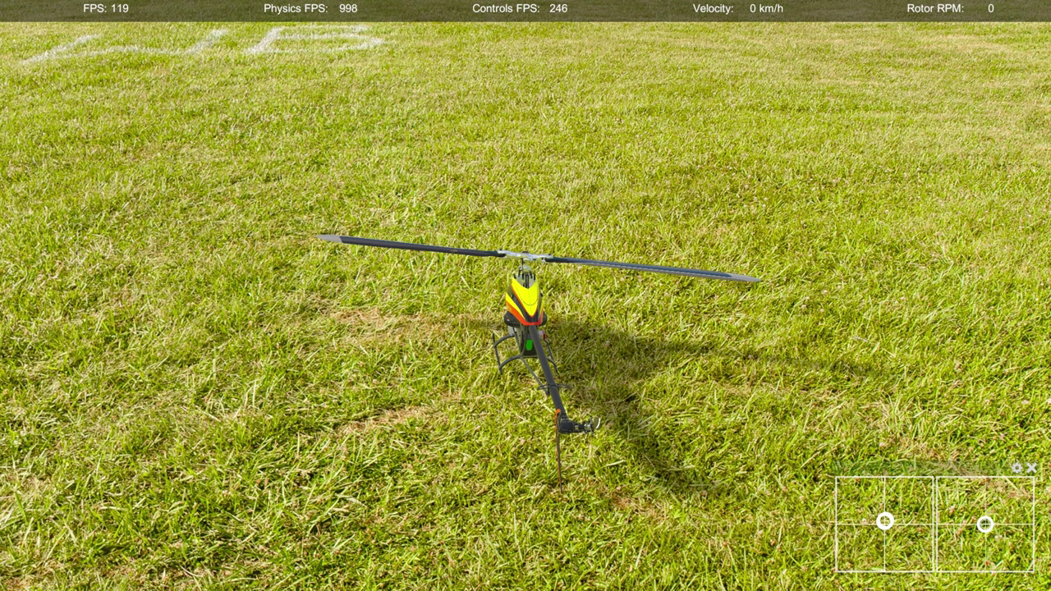
pyautogui.press('Escape')
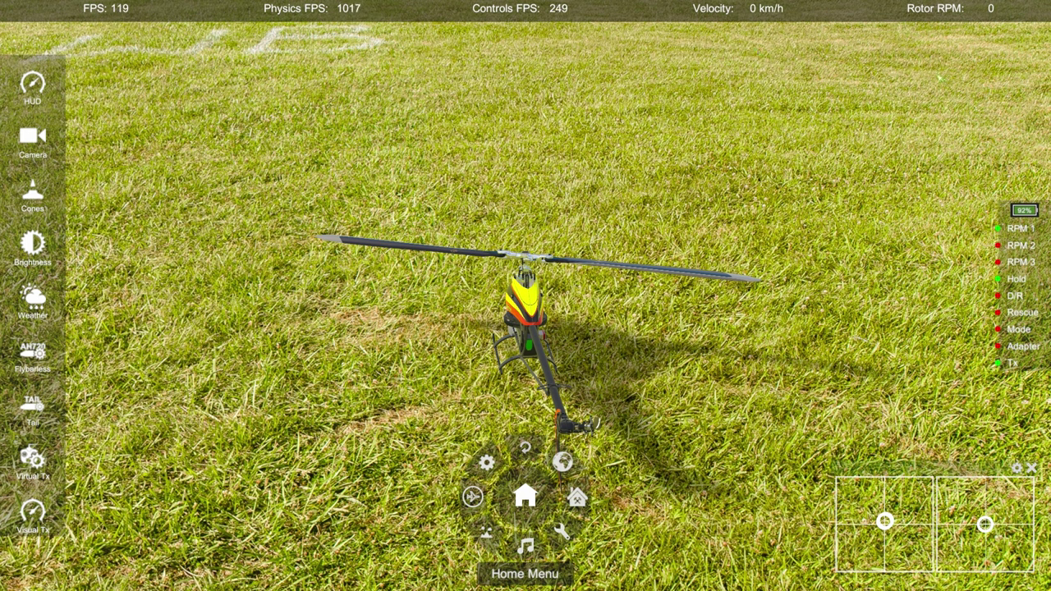
# Step: Open the in-flight camera settings and reduce the Ground In View zoom to 25 %
pyautogui.press('c')
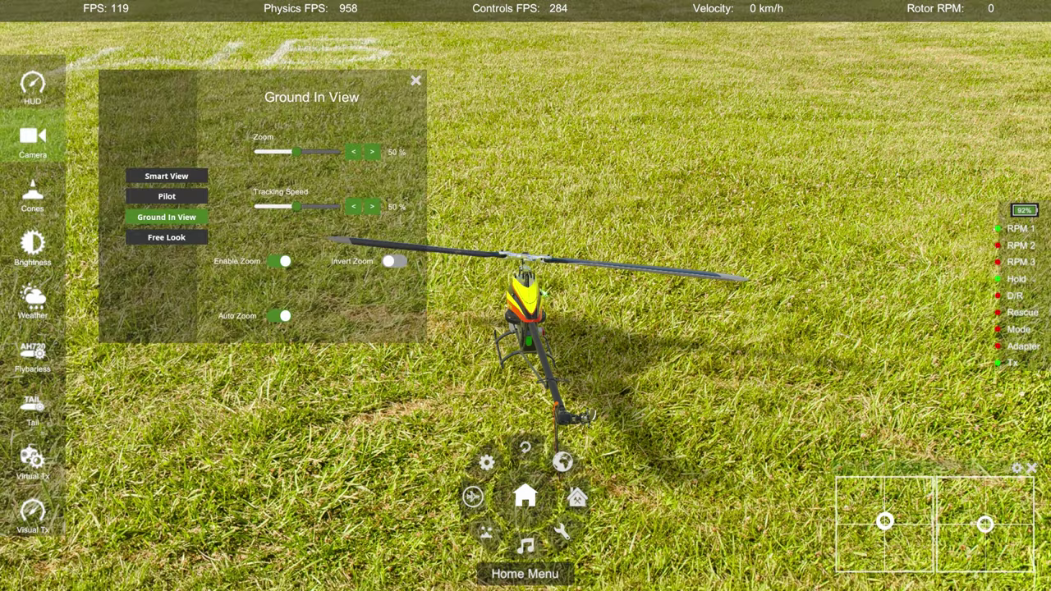
pyautogui.scroll(-2, 573, 342)
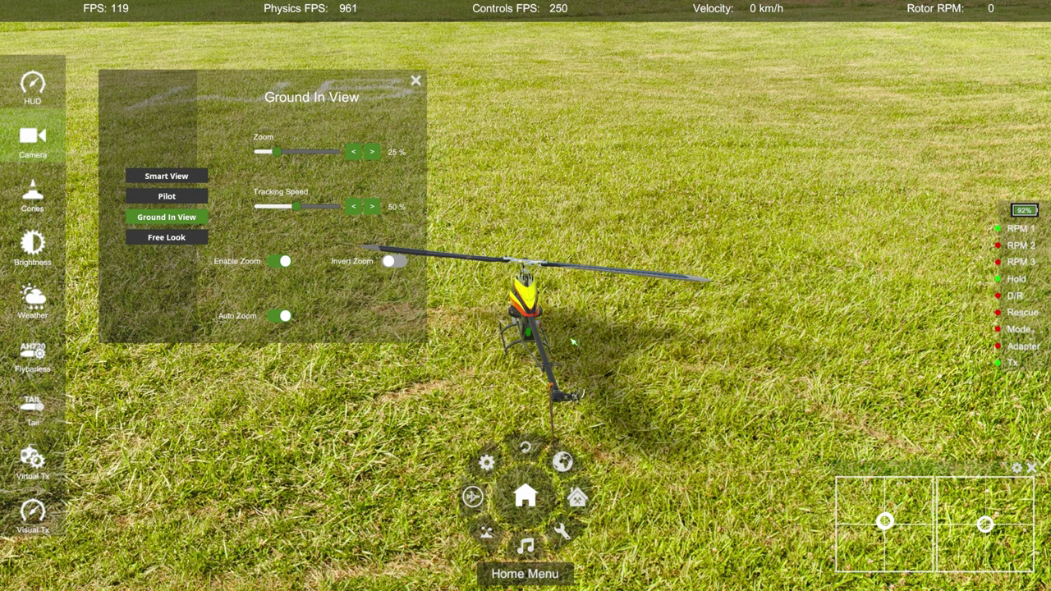
# Step: Switch the camera to Pilot view, try a tracking speed of 1 % and set it back to 50 %
pyautogui.click(176, 198)
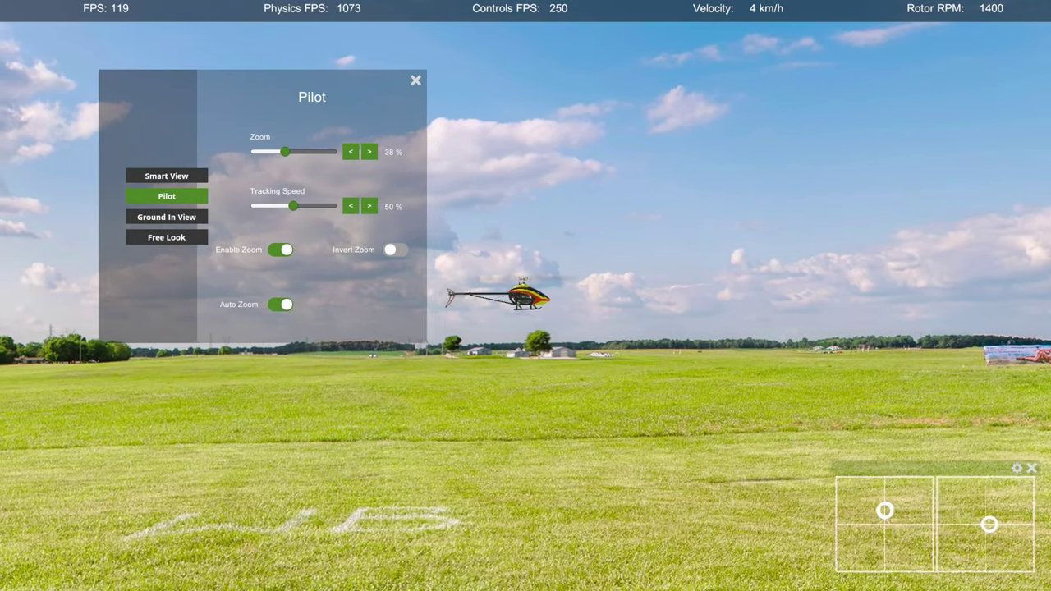
pyautogui.moveTo(581, 335)
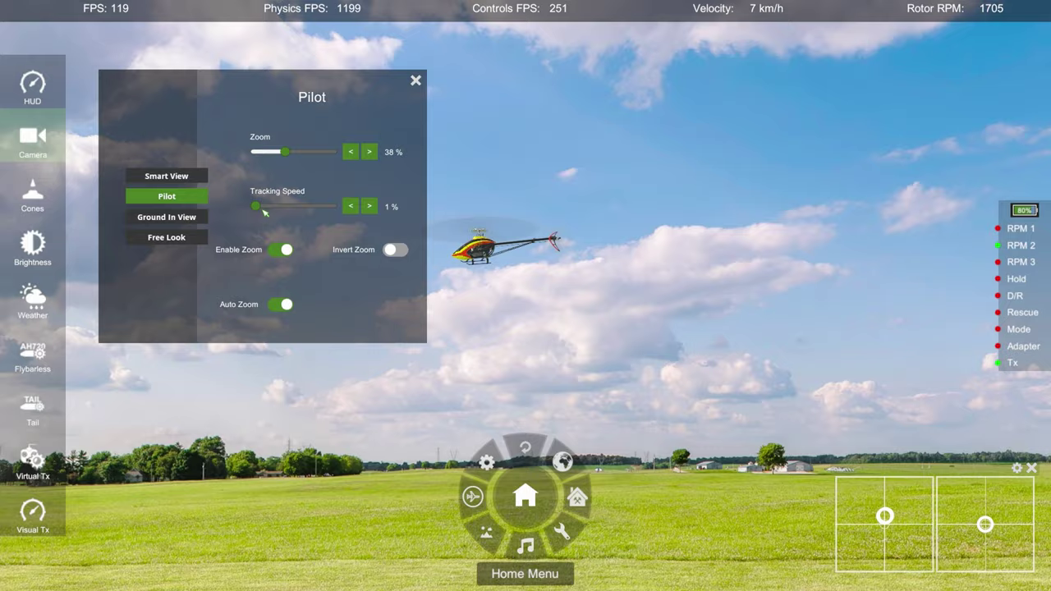
pyautogui.moveTo(255, 206); pyautogui.dragTo(695, 208)
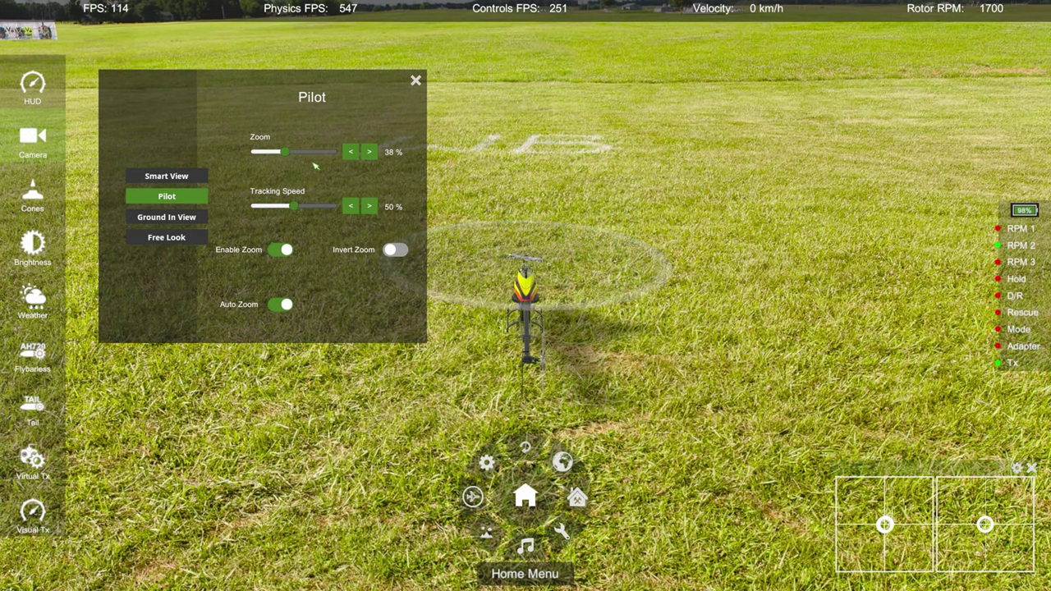
# Step: Close and reopen the in-flight camera settings, switching from Pilot to the Ground In View camera
pyautogui.click(417, 82)
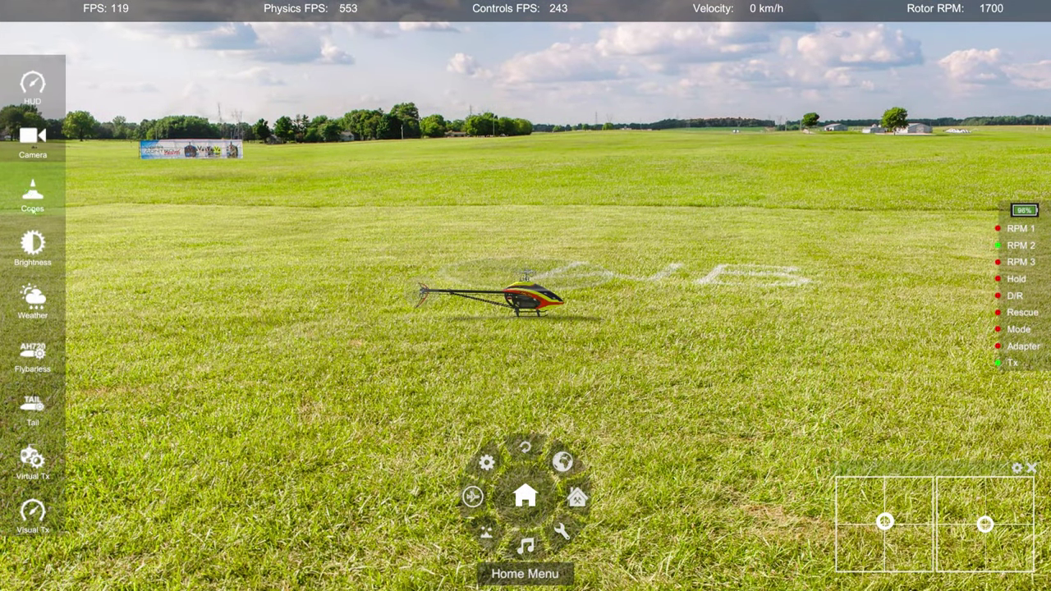
pyautogui.click(33, 138)
pyautogui.click(184, 220)
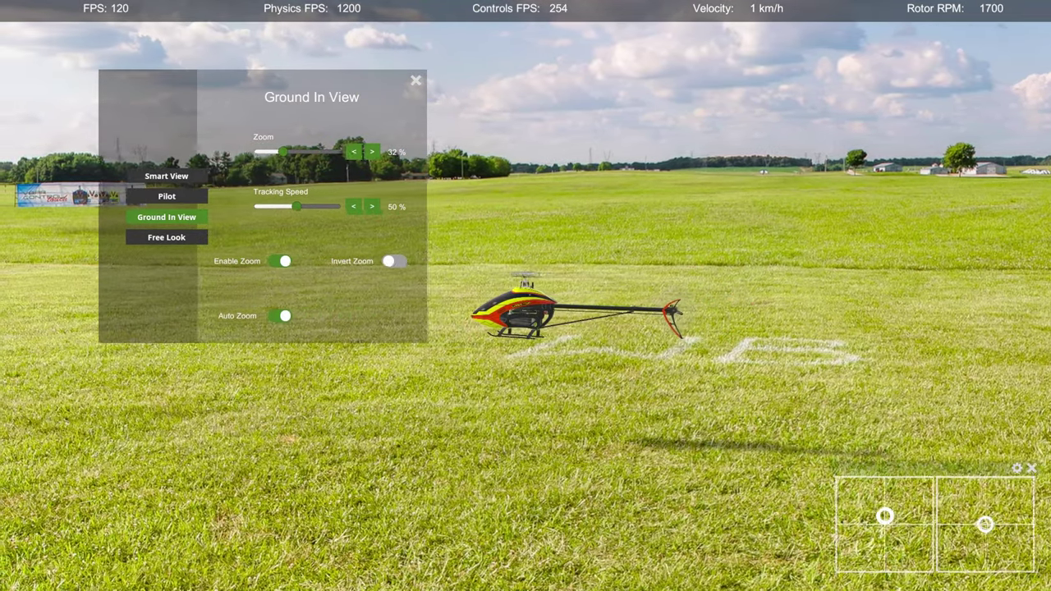
# Step: Try the Free Look camera, switch back to Ground In View and close the camera settings
pyautogui.moveTo(186, 178)
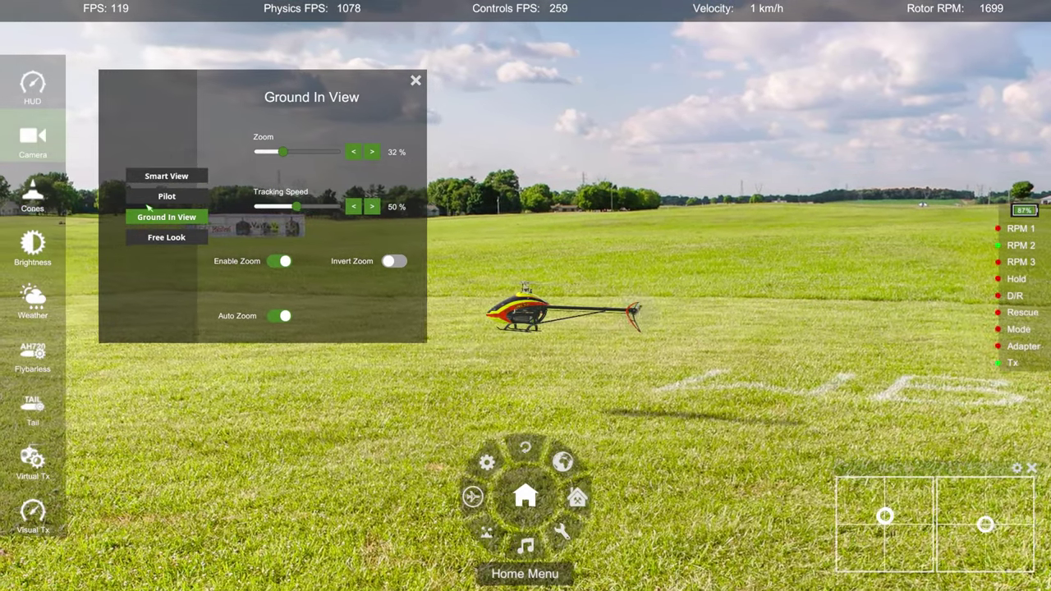
pyautogui.click(182, 237)
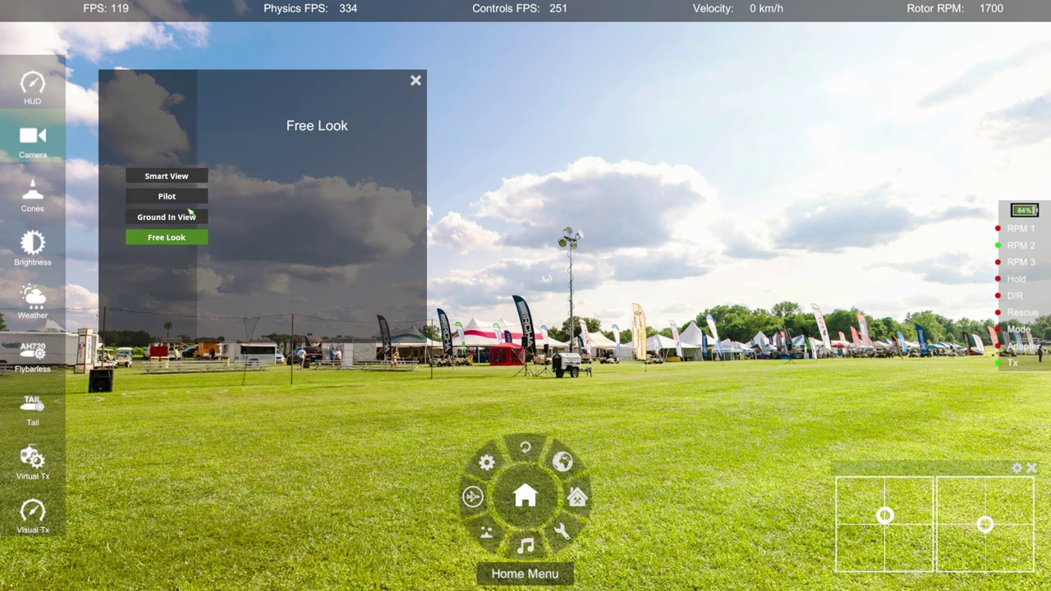
pyautogui.click(166, 217)
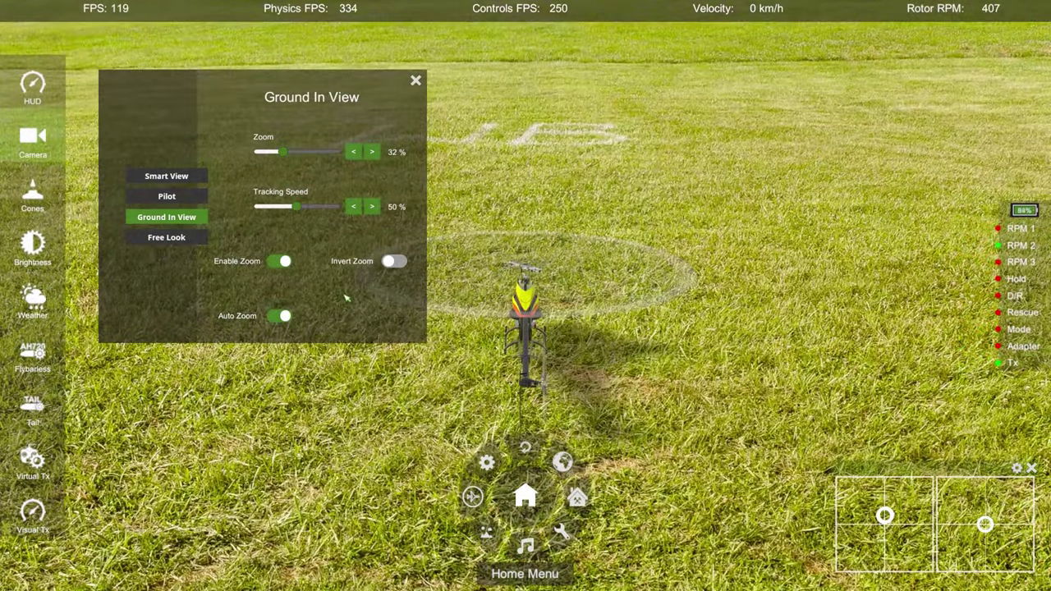
pyautogui.click(416, 83)
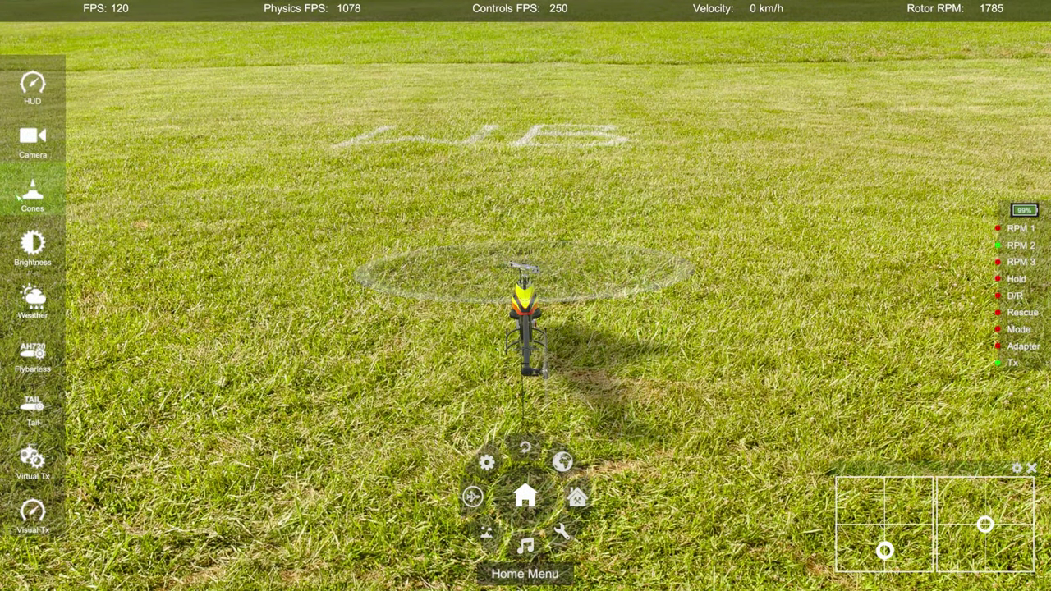
# Step: Try the Square cone layout on the field, set the cones back to Off and close their settings
pyautogui.click(32, 192)
pyautogui.click(278, 303)
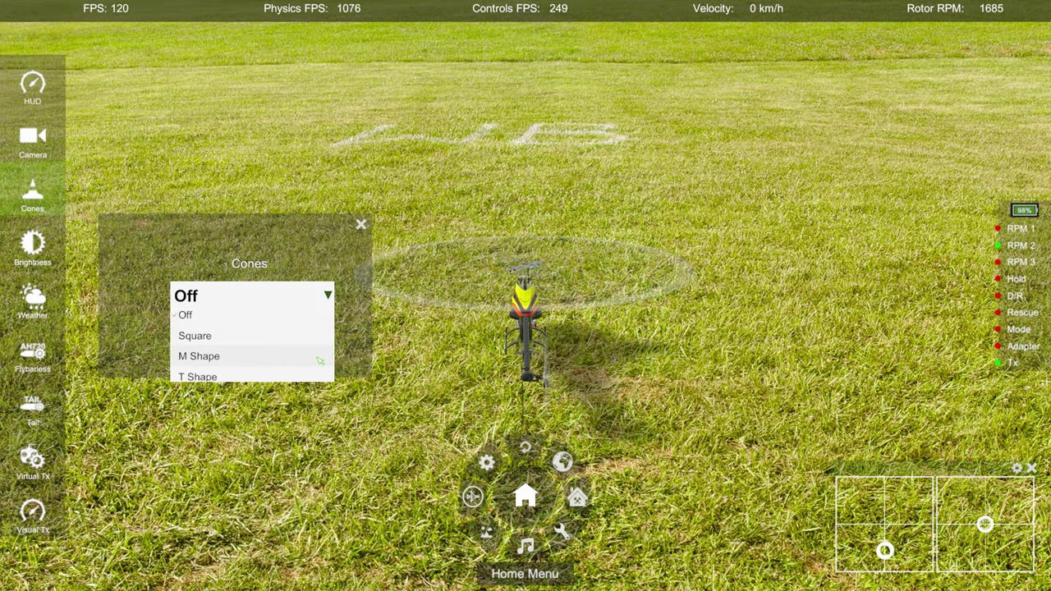
pyautogui.click(260, 338)
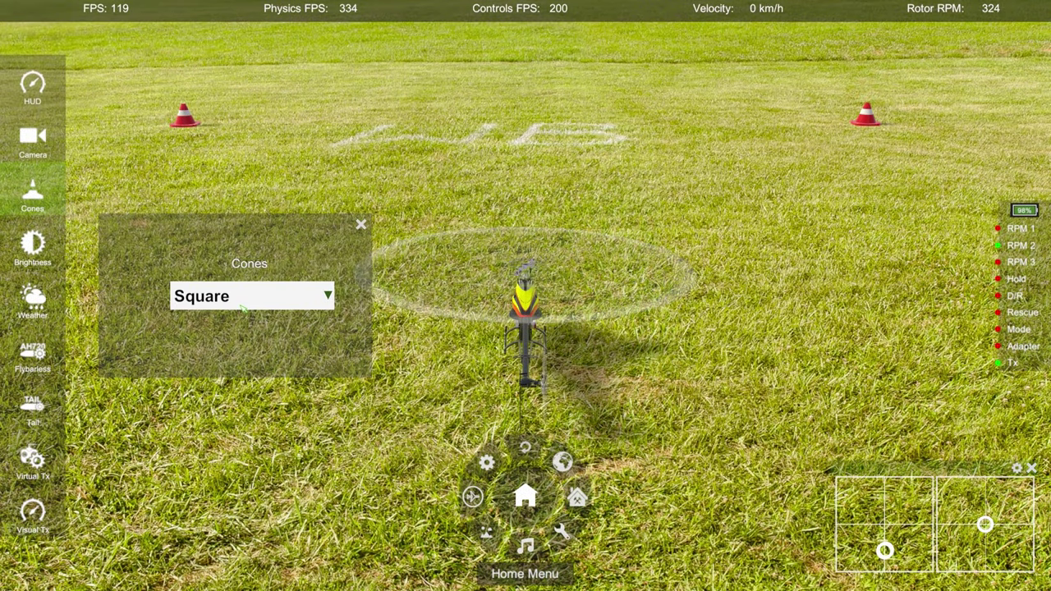
pyautogui.click(235, 299)
pyautogui.click(212, 316)
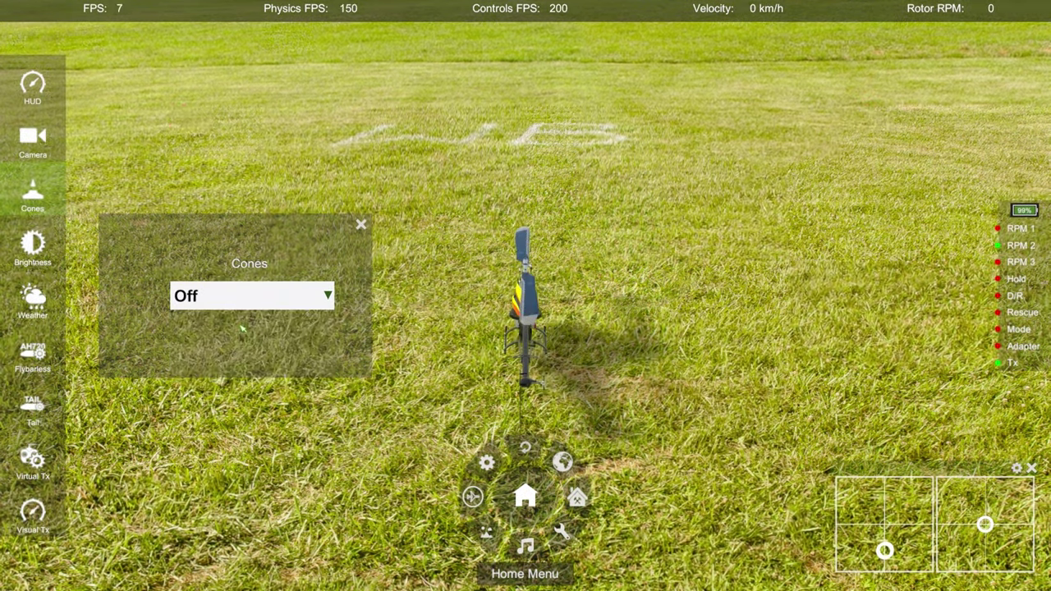
pyautogui.click(362, 227)
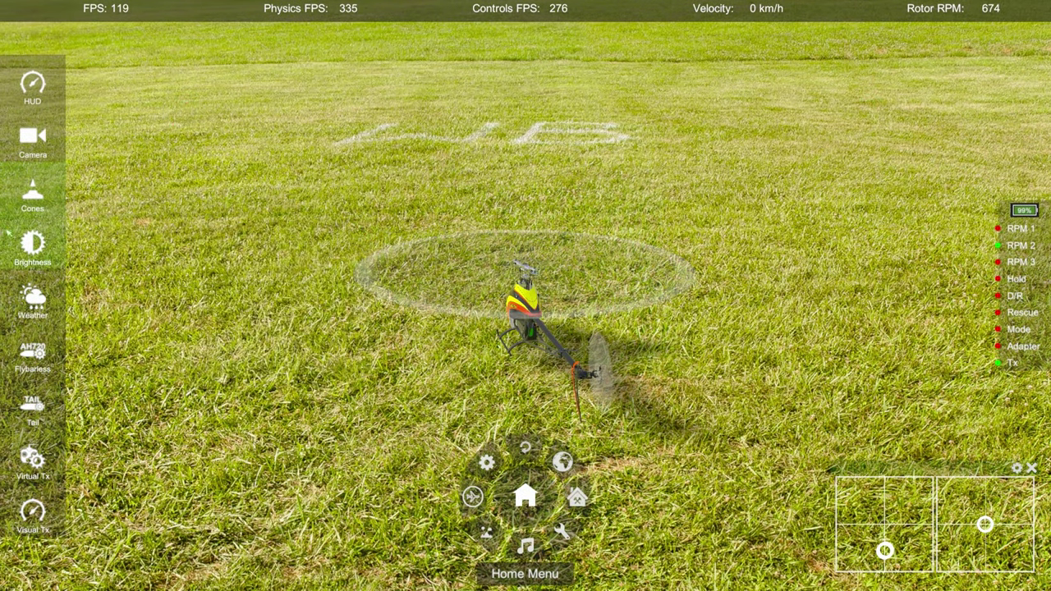
# Step: View the brightness and weather settings, including saturation, wind and temperature, without changing them
pyautogui.click(32, 244)
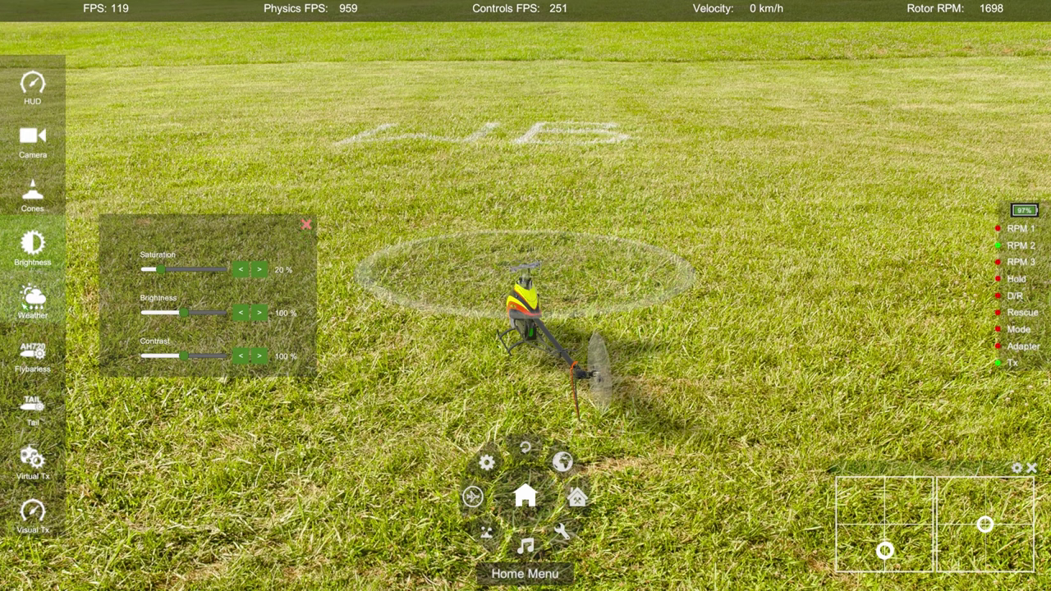
pyautogui.click(33, 299)
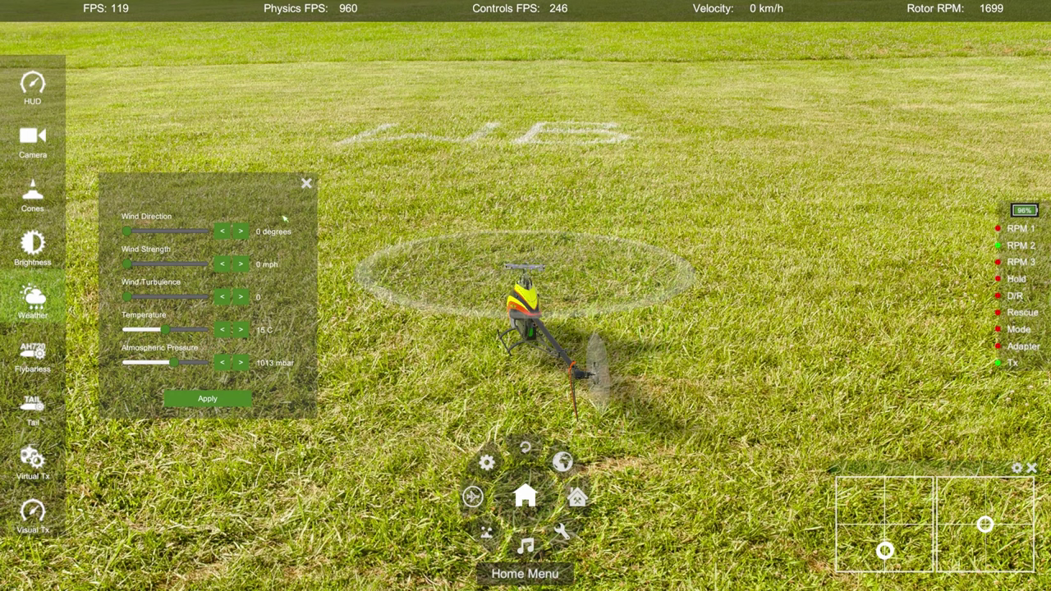
pyautogui.click(307, 184)
# Step: Open the flybarless settings and set the flybarless mode to Beginner
pyautogui.click(33, 351)
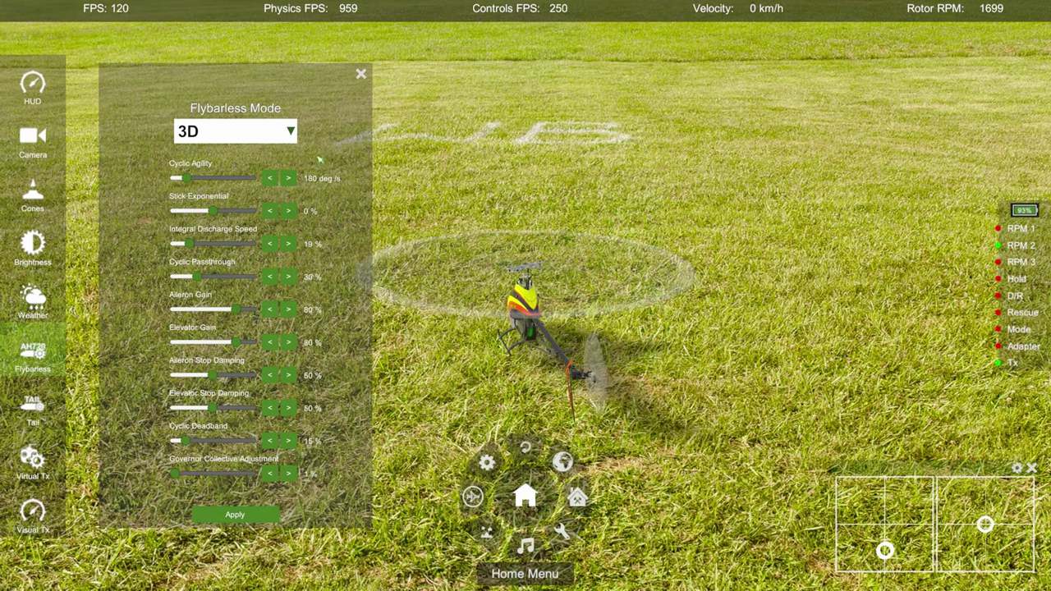
pyautogui.click(271, 131)
pyautogui.click(246, 150)
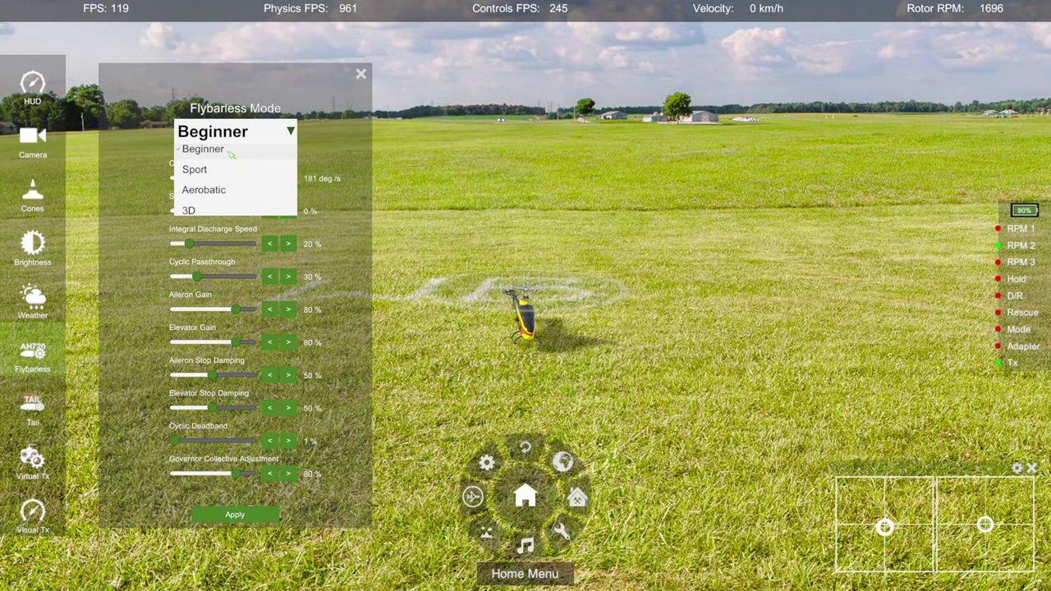
pyautogui.click(251, 136)
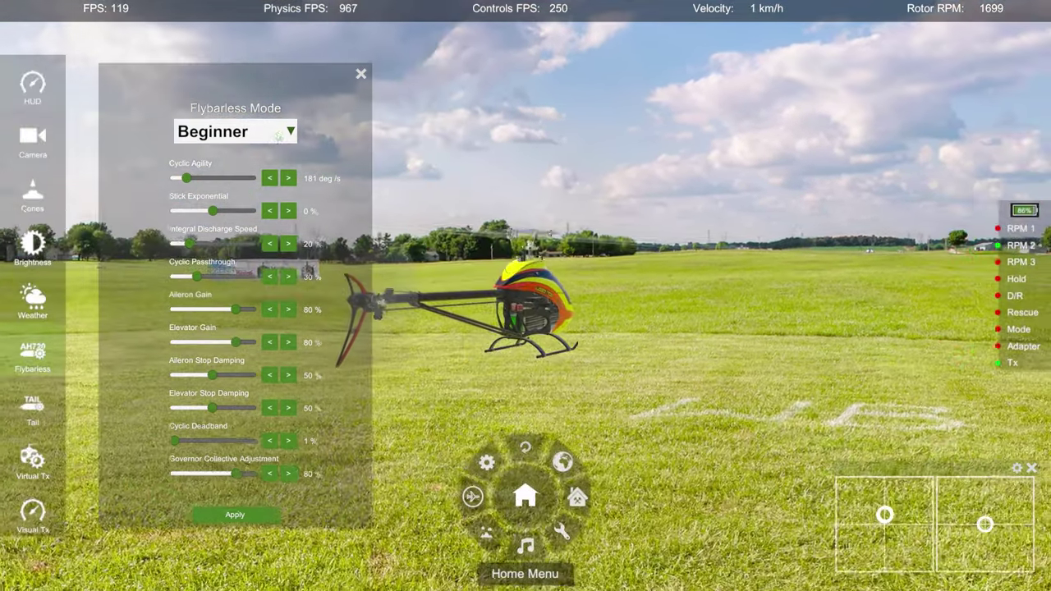
# Step: Switch the flybarless mode to 3D and apply it to the helicopter
pyautogui.click(279, 134)
pyautogui.click(193, 206)
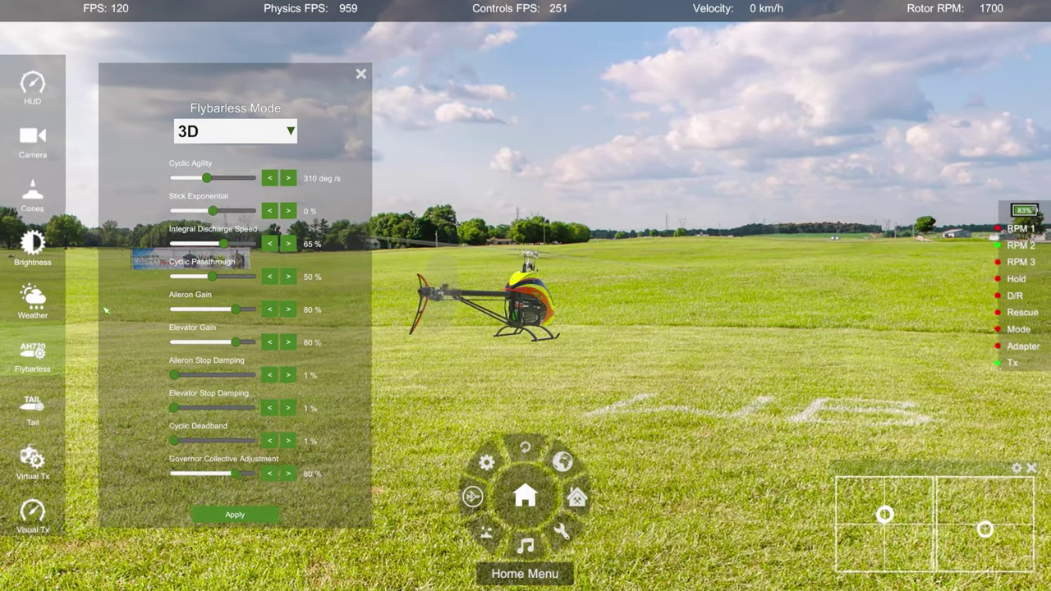
pyautogui.click(235, 515)
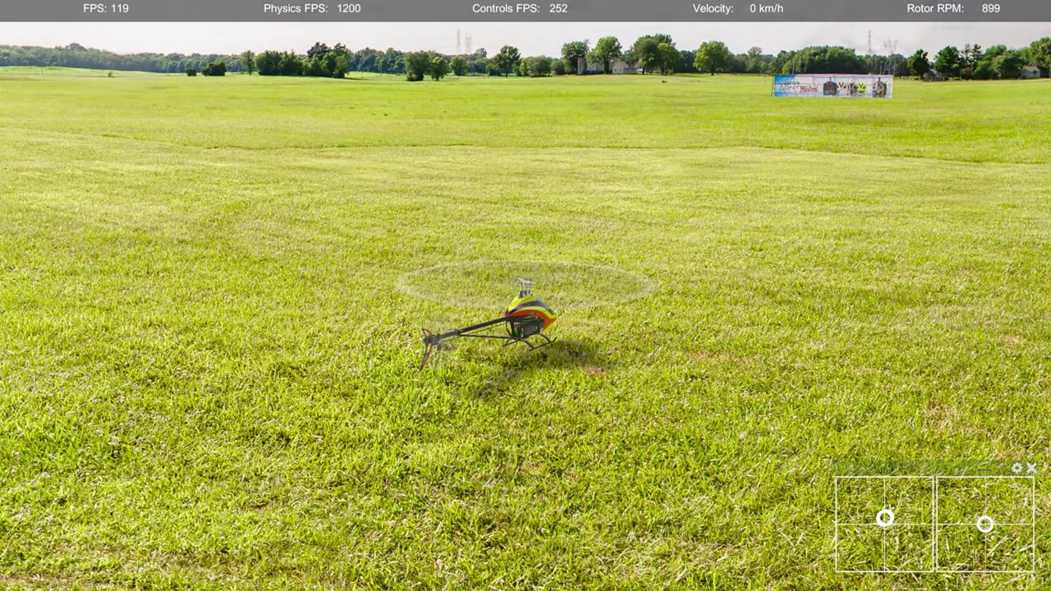
# Step: Reopen the flybarless settings and compare the values of the Beginner, Sport, Aerobatic and 3D modes in turn
pyautogui.press('Escape')
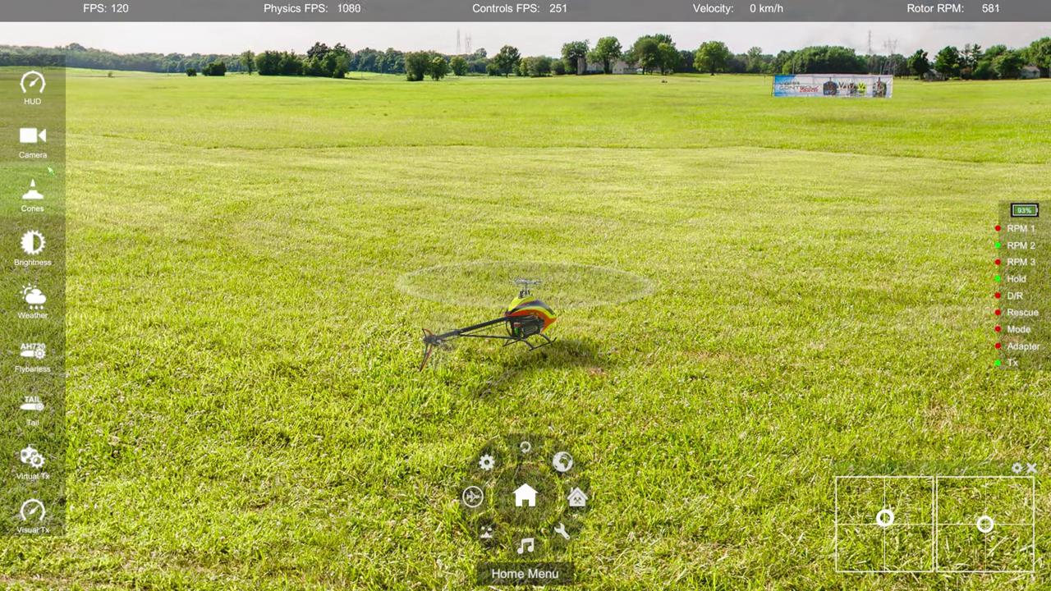
pyautogui.click(33, 354)
pyautogui.click(242, 131)
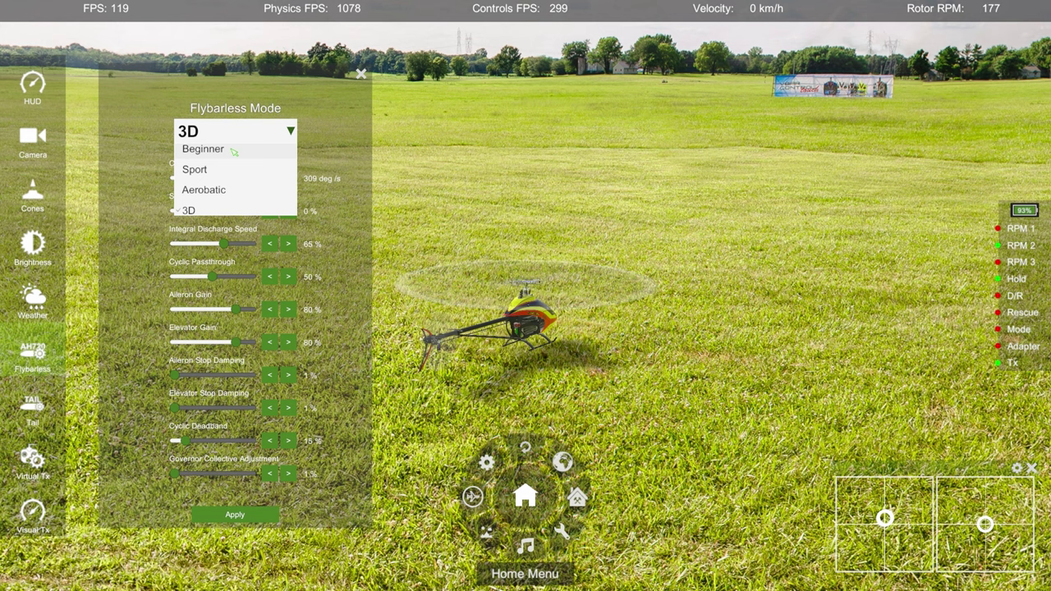
pyautogui.click(233, 152)
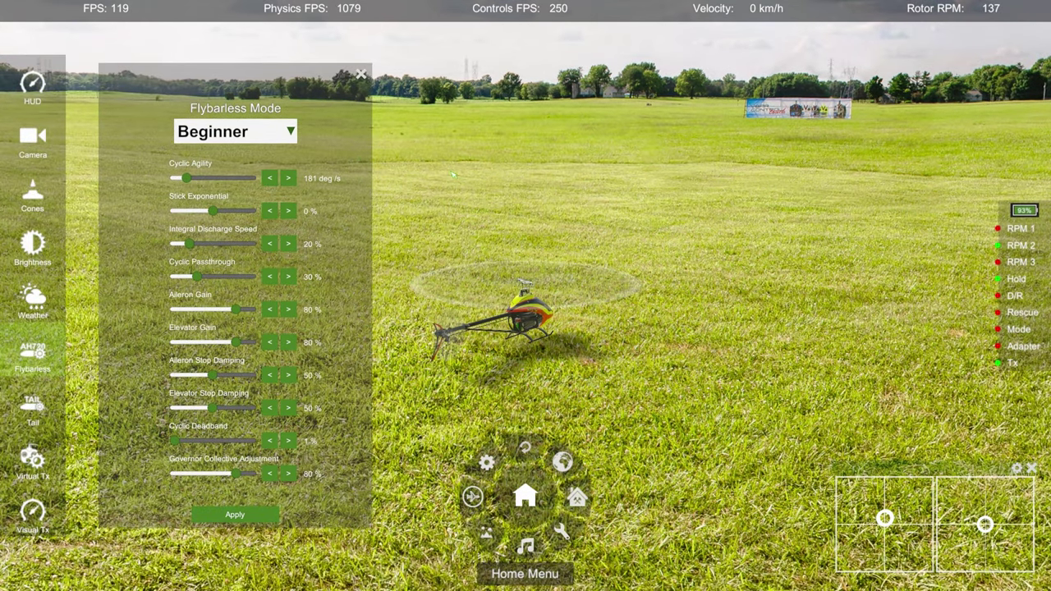
pyautogui.click(235, 130)
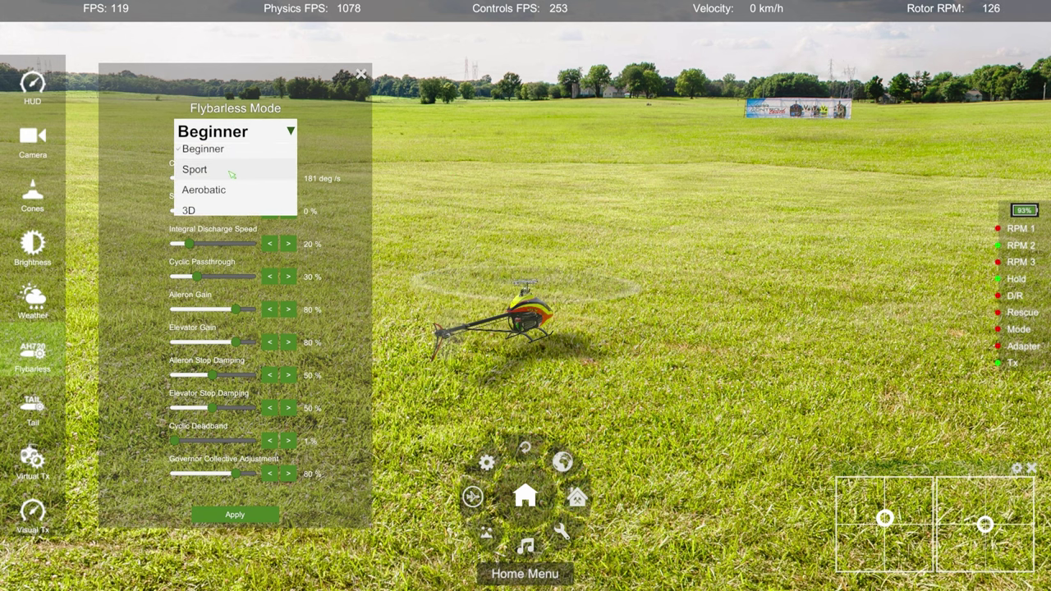
pyautogui.click(232, 172)
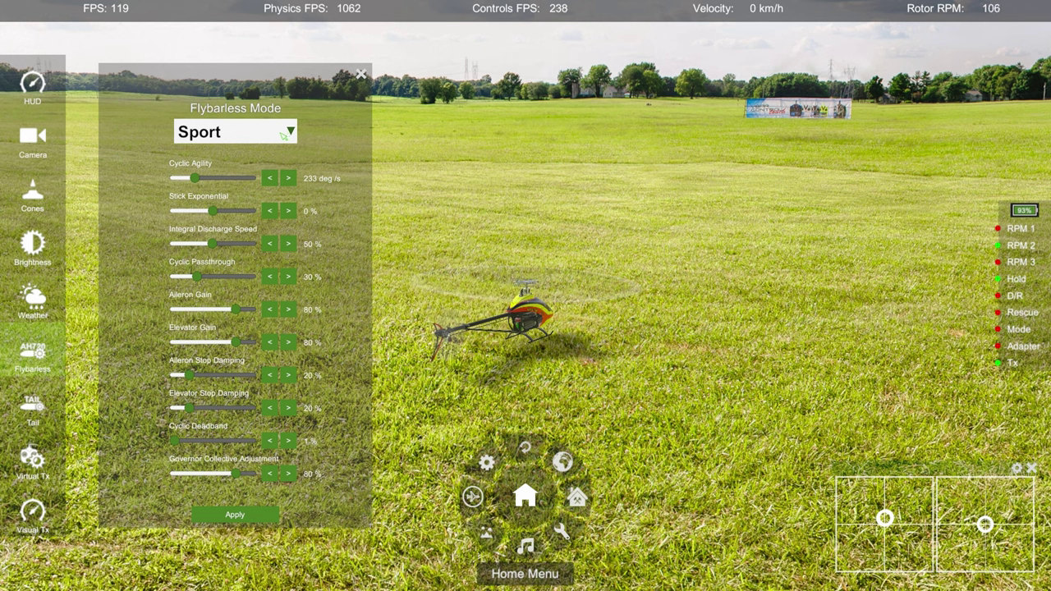
pyautogui.click(280, 140)
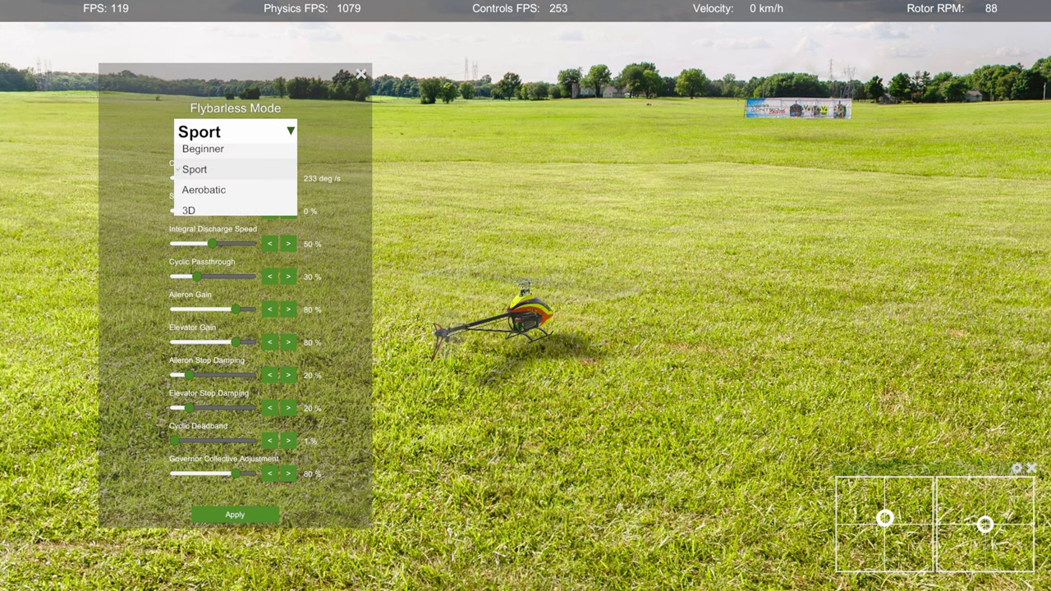
pyautogui.click(246, 190)
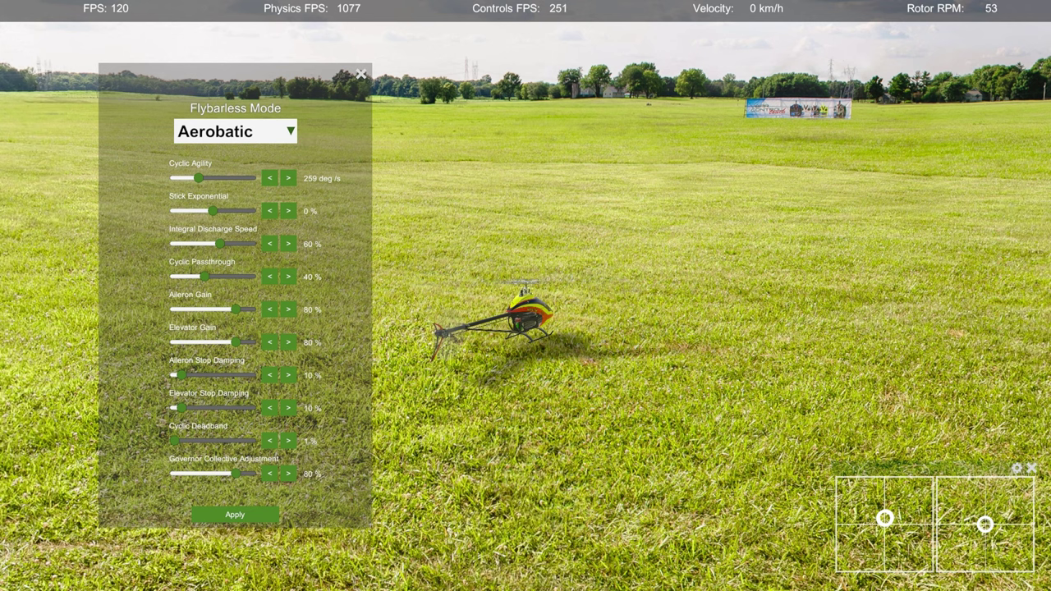
pyautogui.click(246, 131)
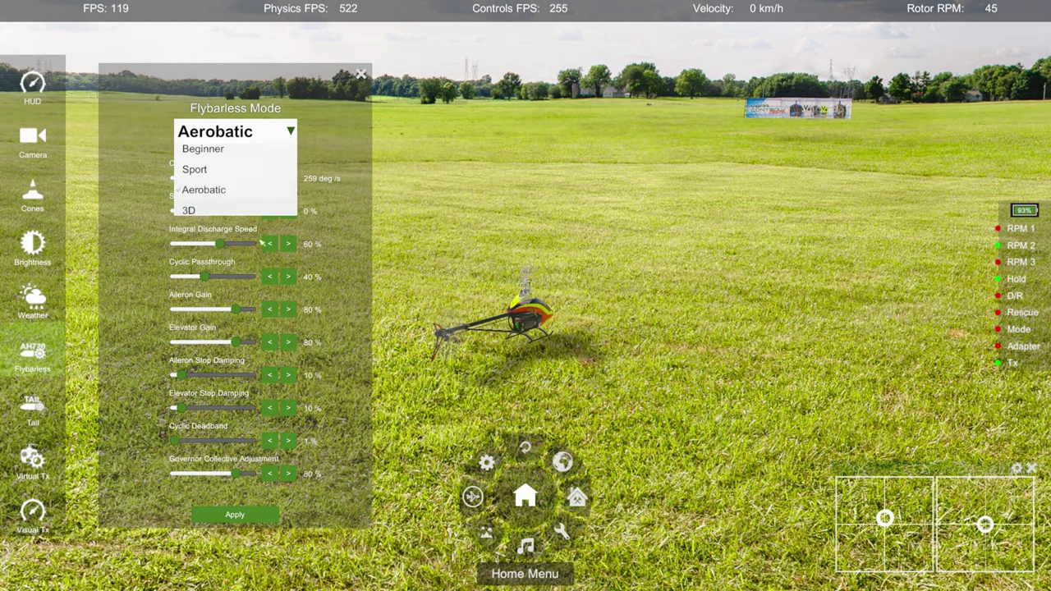
pyautogui.click(230, 210)
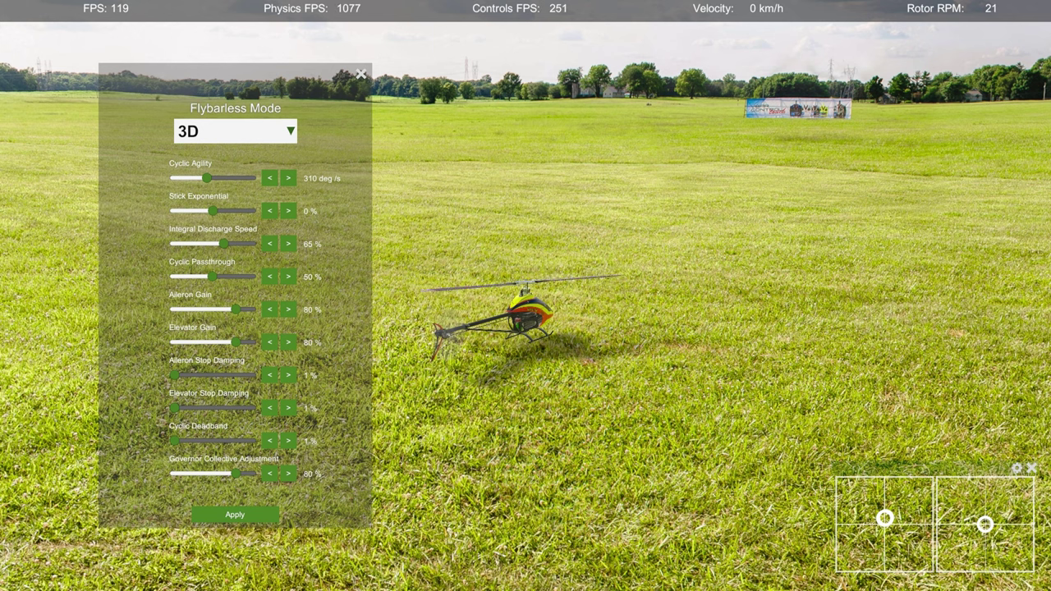
# Step: Set the flybarless mode to Beginner and apply it to the helicopter
pyautogui.click(234, 131)
pyautogui.click(230, 148)
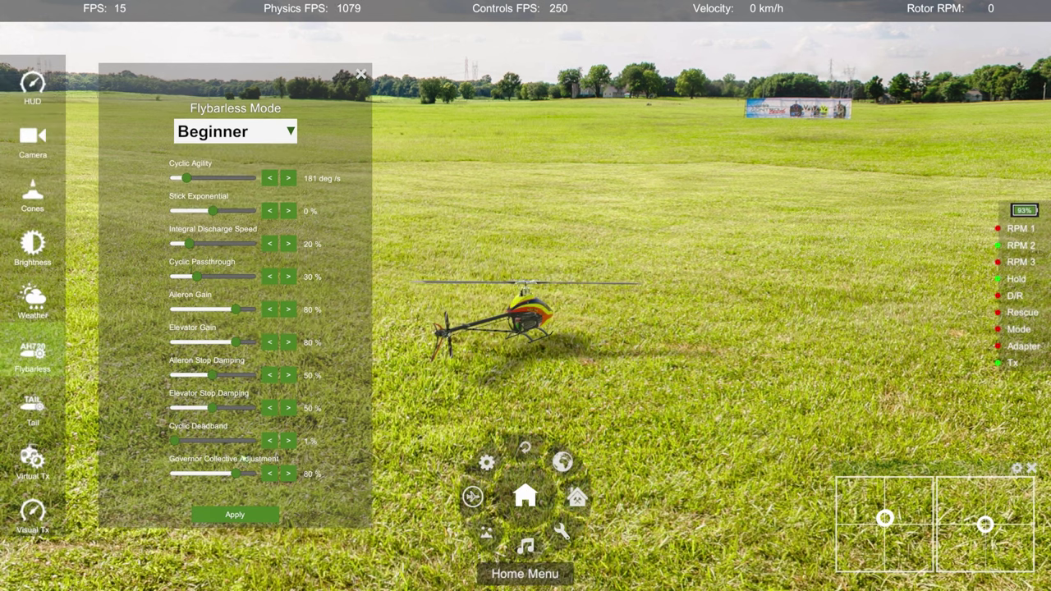
pyautogui.click(253, 516)
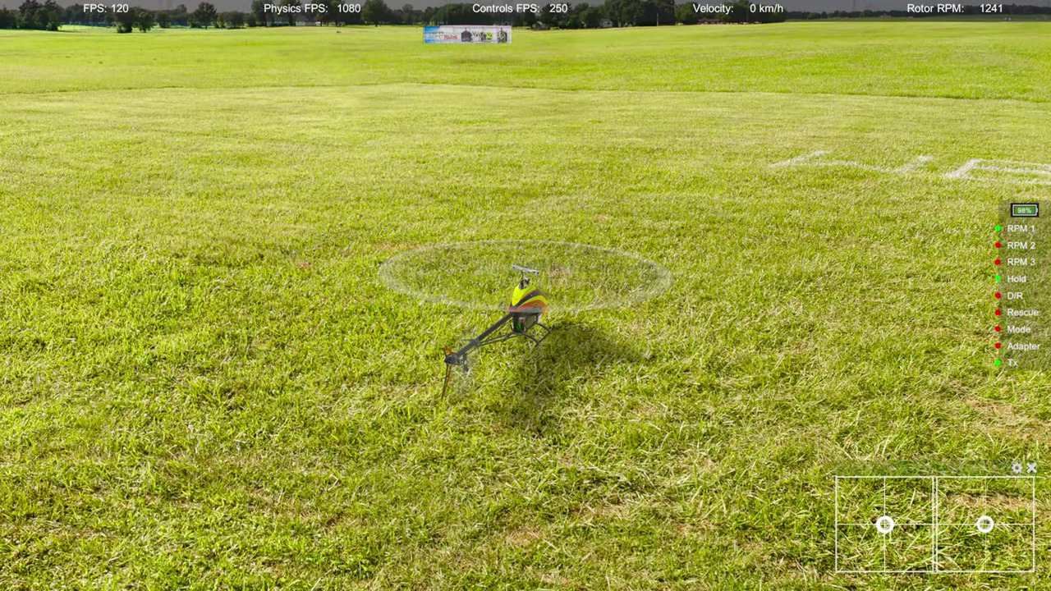
# Step: Reopen the flybarless settings, reduce the Cyclic Agility to 100 deg/s and apply the change
pyautogui.moveTo(97, 275)
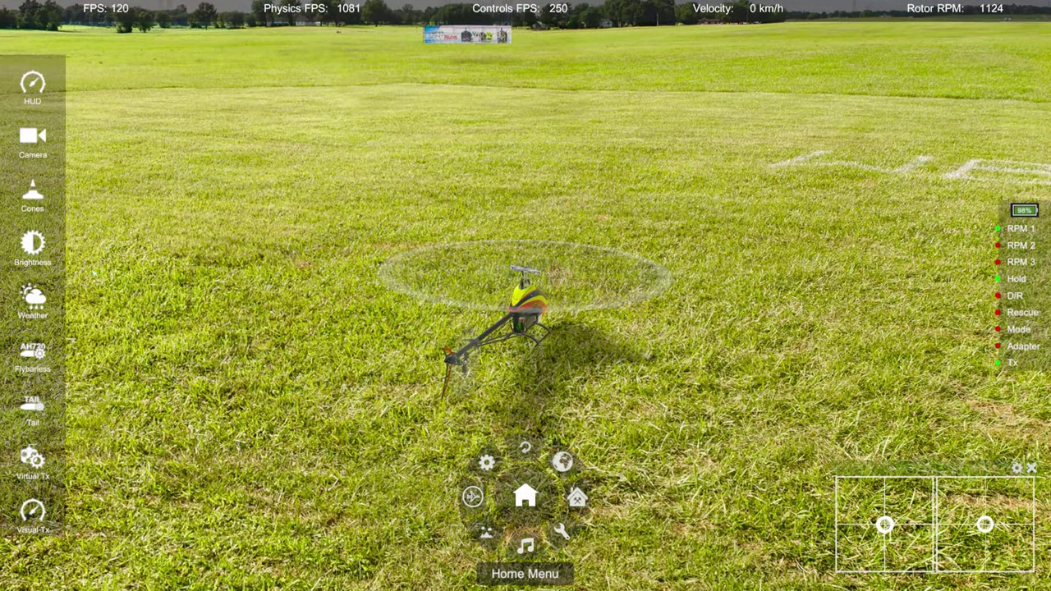
pyautogui.click(33, 355)
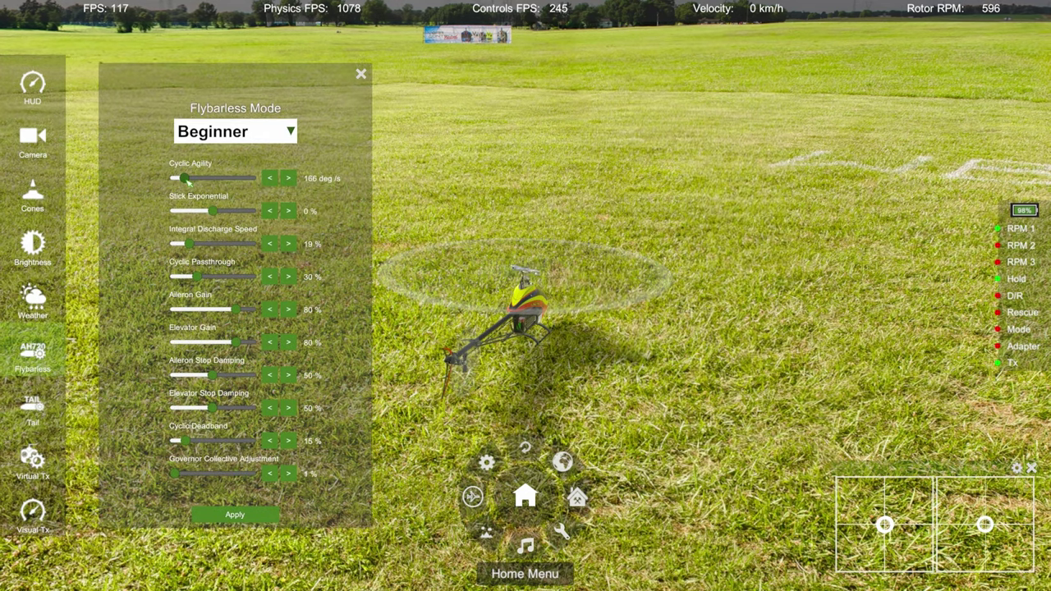
pyautogui.click(234, 515)
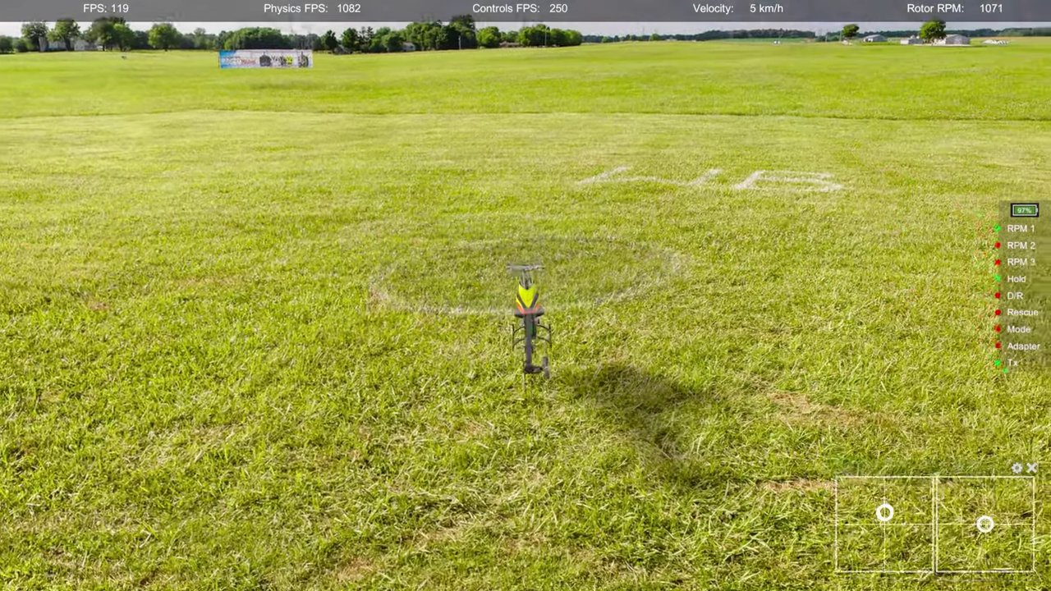
# Step: Open the flybarless settings again and raise the Cyclic Agility to 181 deg/s
pyautogui.moveTo(3, 329)
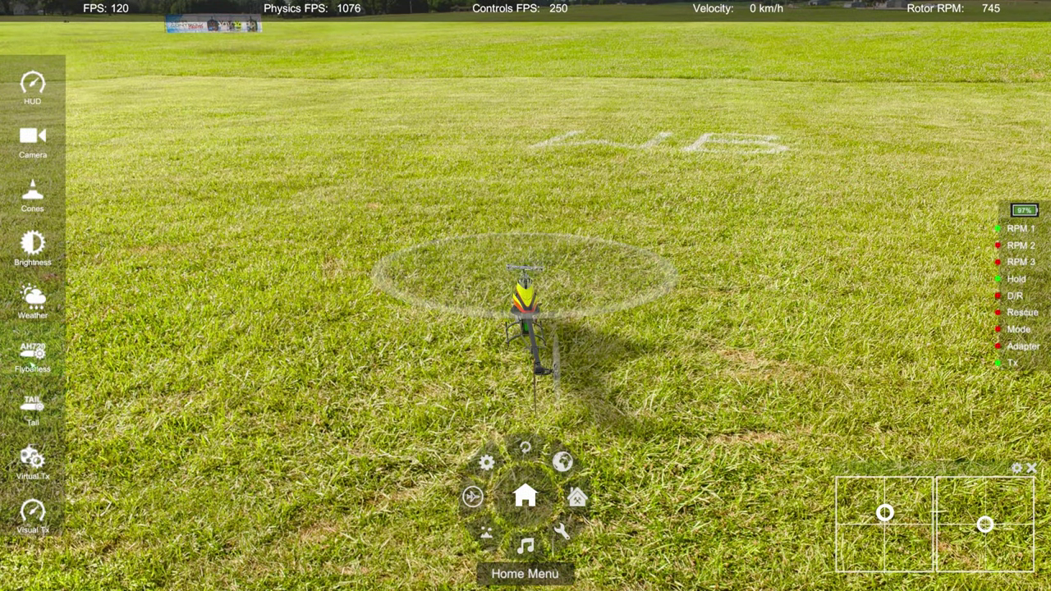
pyautogui.click(33, 353)
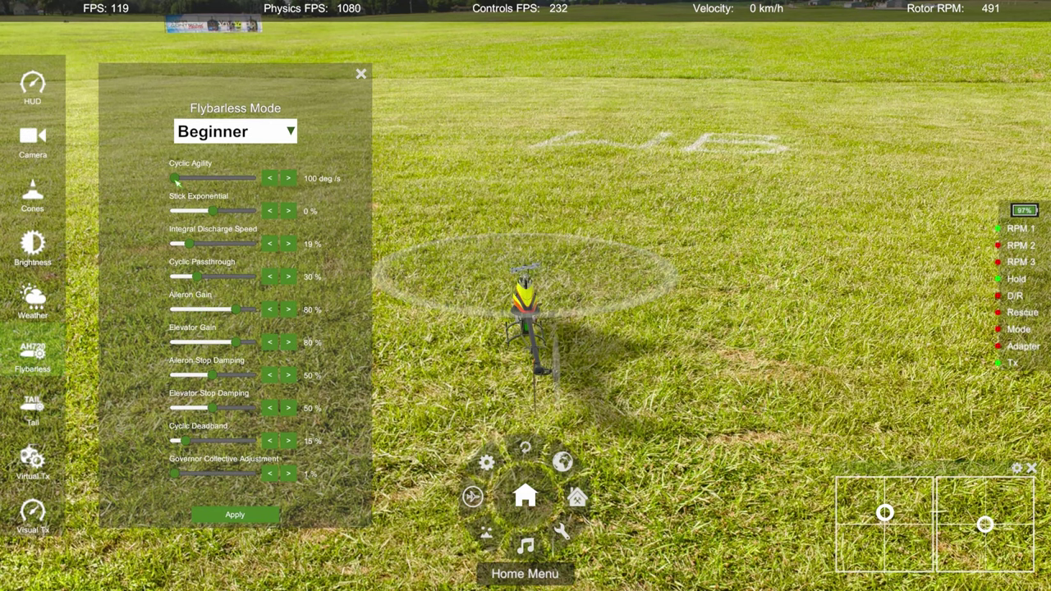
pyautogui.moveTo(175, 178); pyautogui.dragTo(188, 178)
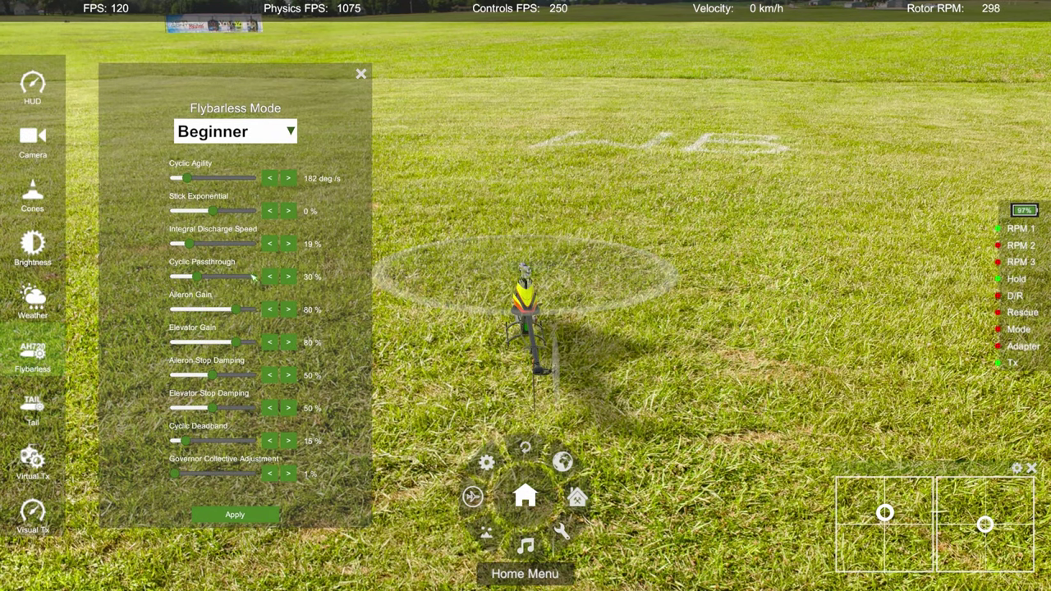
pyautogui.click(269, 178)
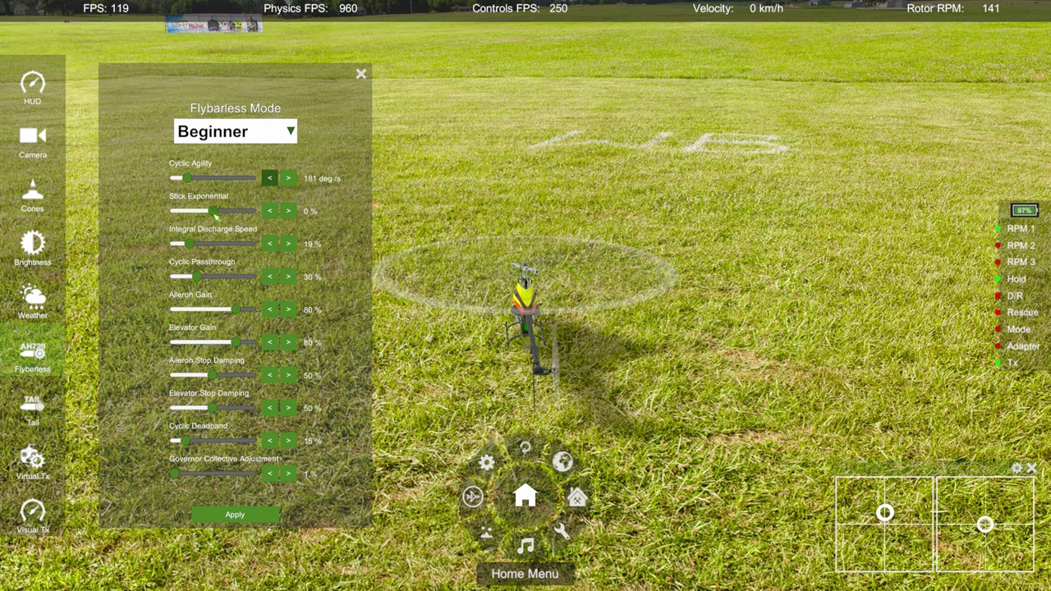
# Step: Raise the Stick Exponential to 40 % in the Beginner flybarless settings and apply the change
pyautogui.moveTo(213, 211); pyautogui.dragTo(229, 212)
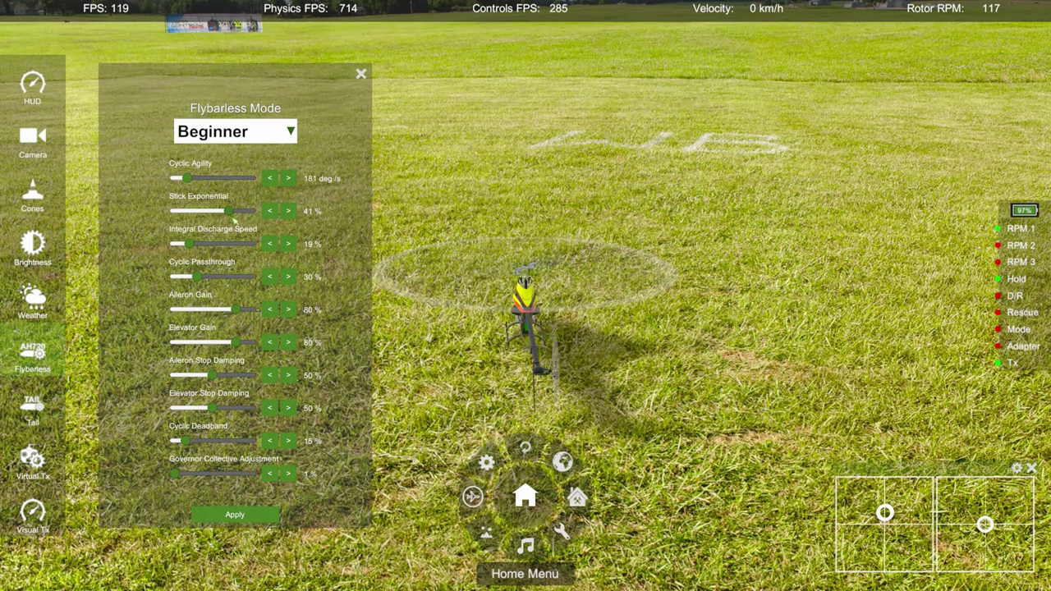
pyautogui.click(269, 211)
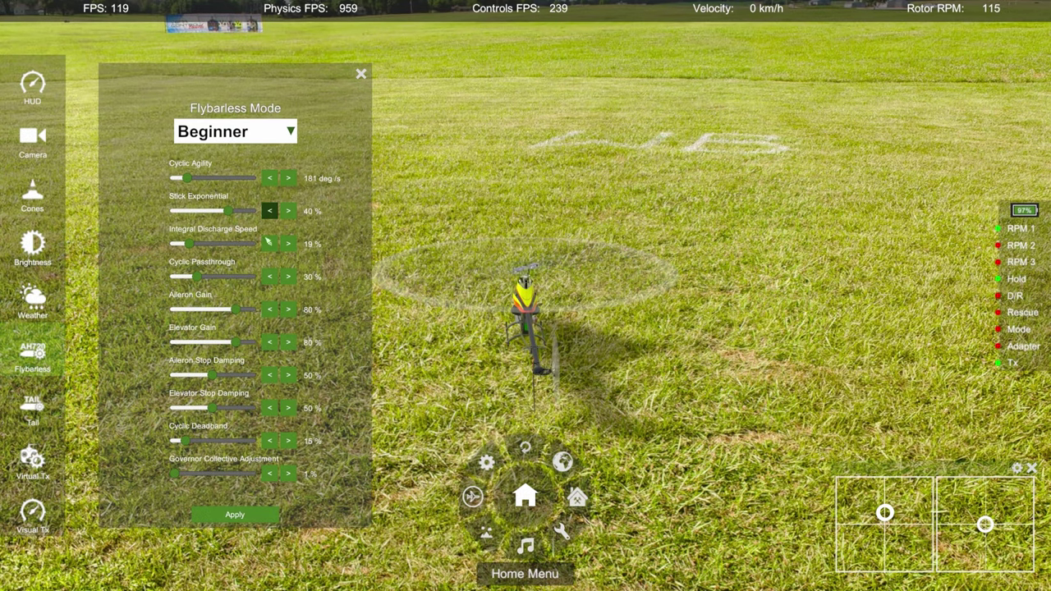
pyautogui.click(253, 512)
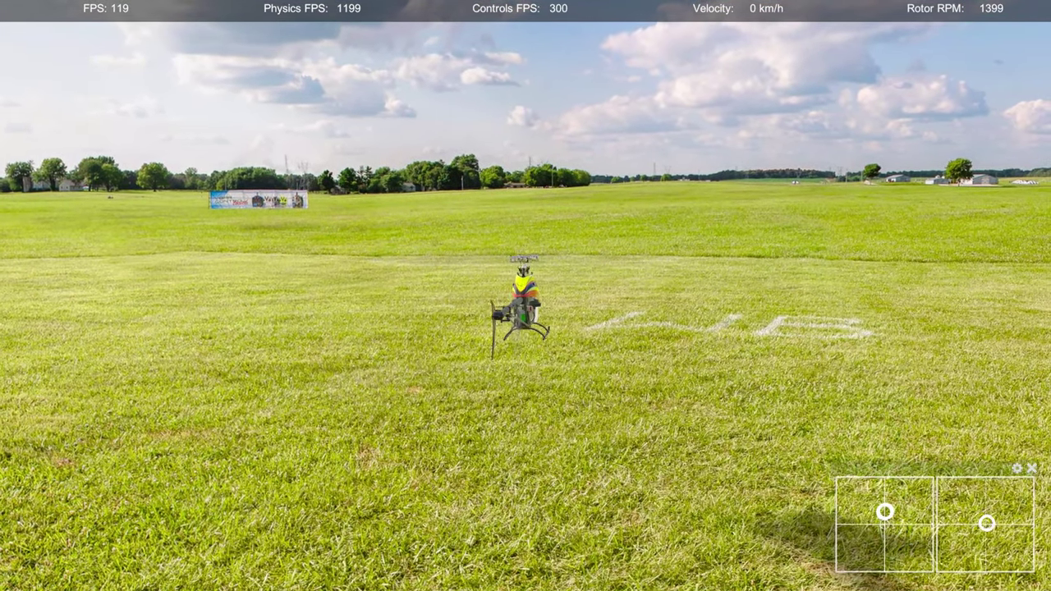
# Step: Reopen the flybarless settings, return the Stick Exponential to 0 %, and apply the Sport mode to the helicopter
pyautogui.press('Escape')
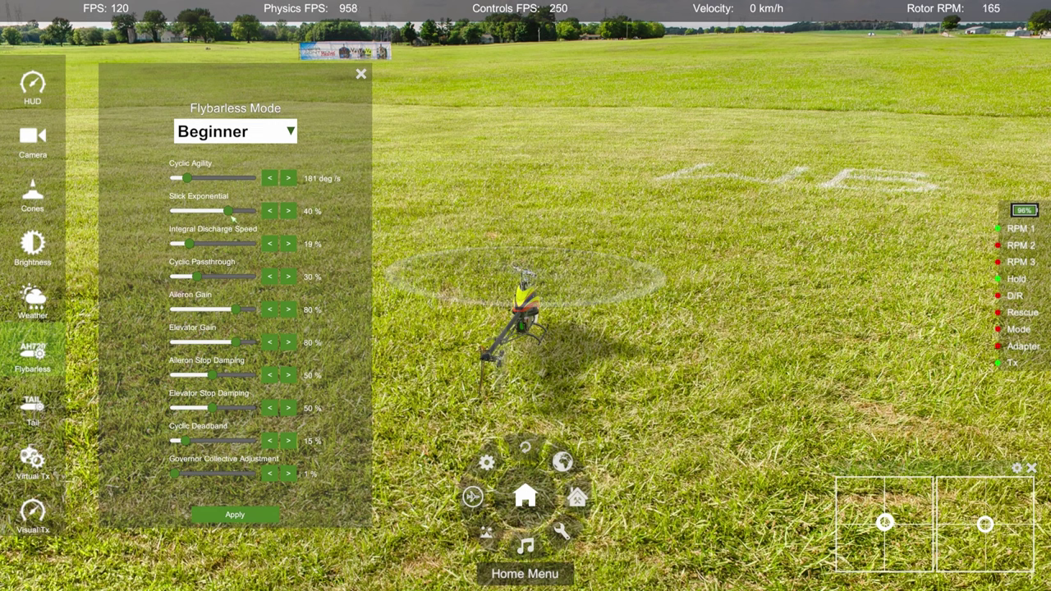
pyautogui.moveTo(231, 213); pyautogui.dragTo(218, 213)
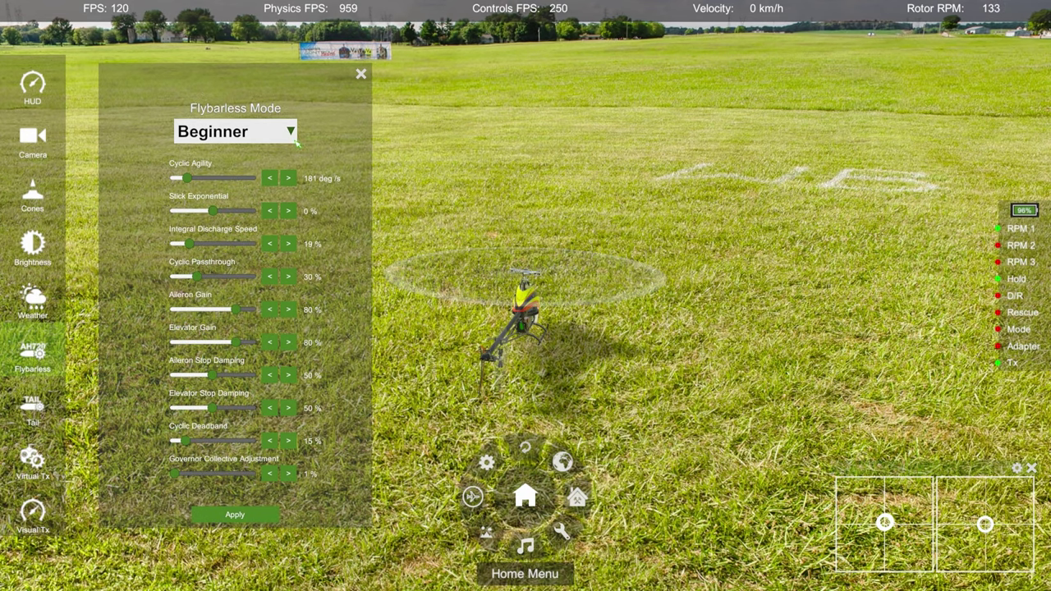
pyautogui.click(236, 132)
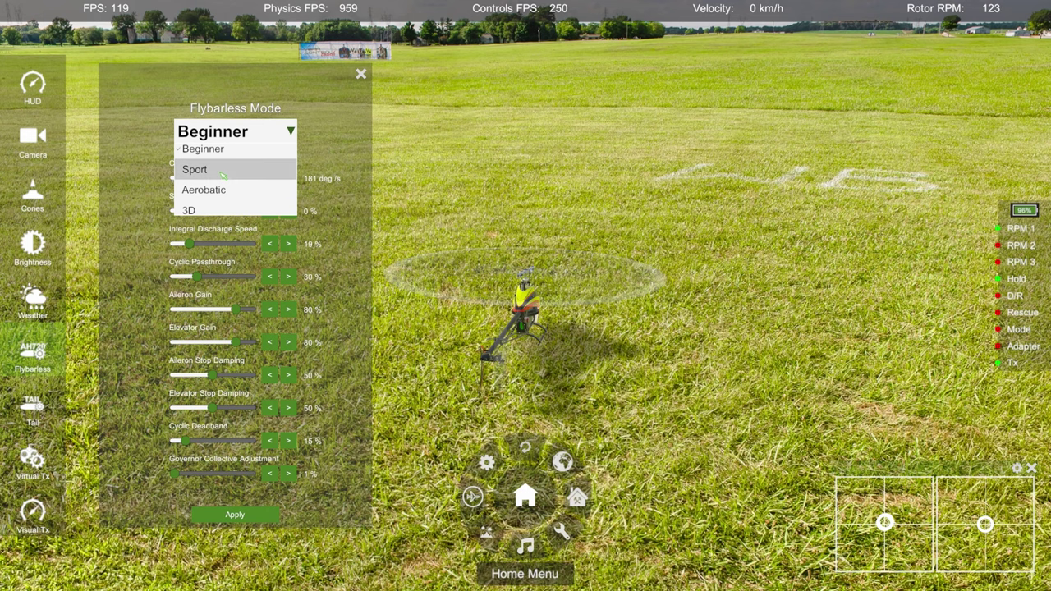
pyautogui.click(221, 173)
pyautogui.click(246, 515)
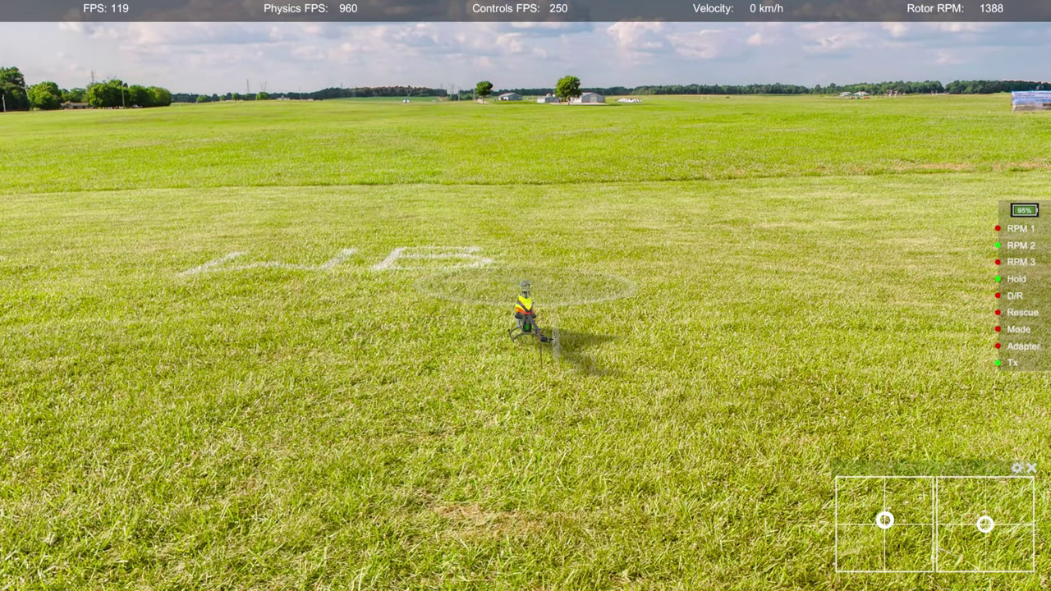
# Step: Open the tail settings, reduce the Tail Rotor Agility and apply it, and bring the in-flight menu back up
pyautogui.press('Escape')
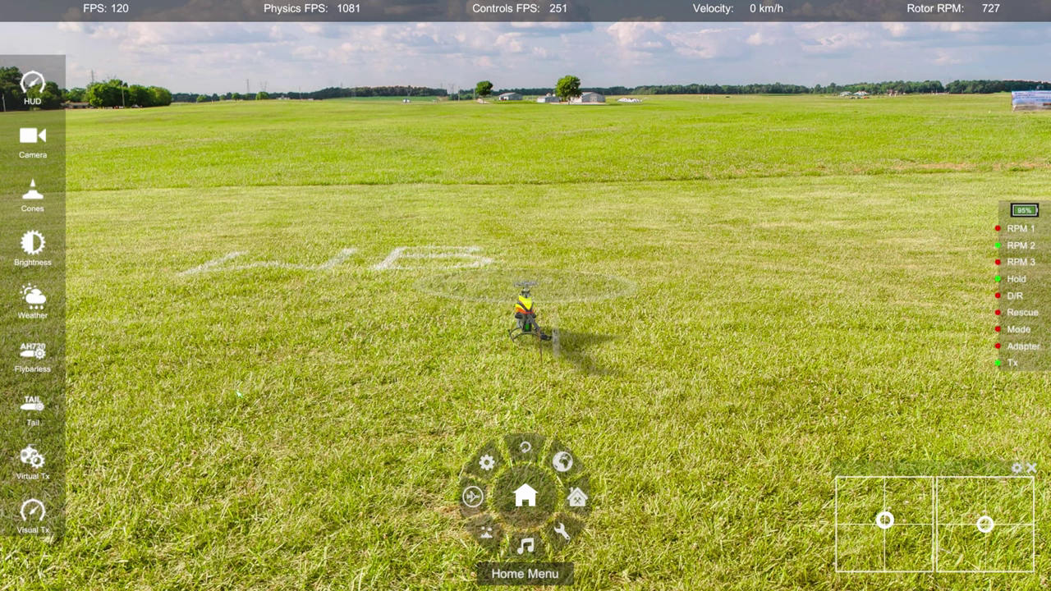
pyautogui.click(39, 420)
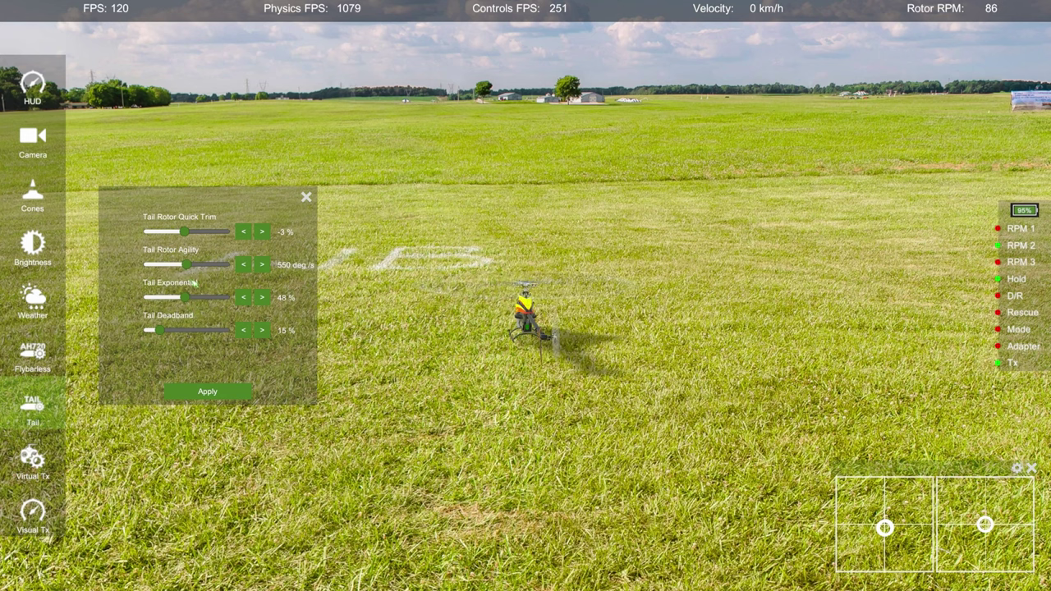
pyautogui.moveTo(188, 266); pyautogui.dragTo(165, 306)
pyautogui.click(207, 391)
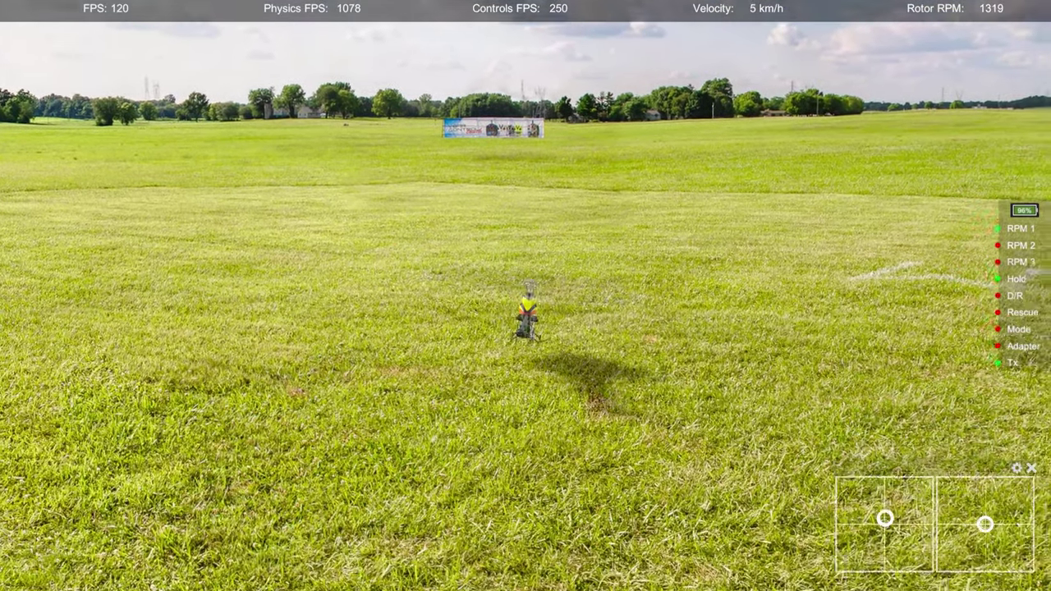
pyautogui.press('Escape')
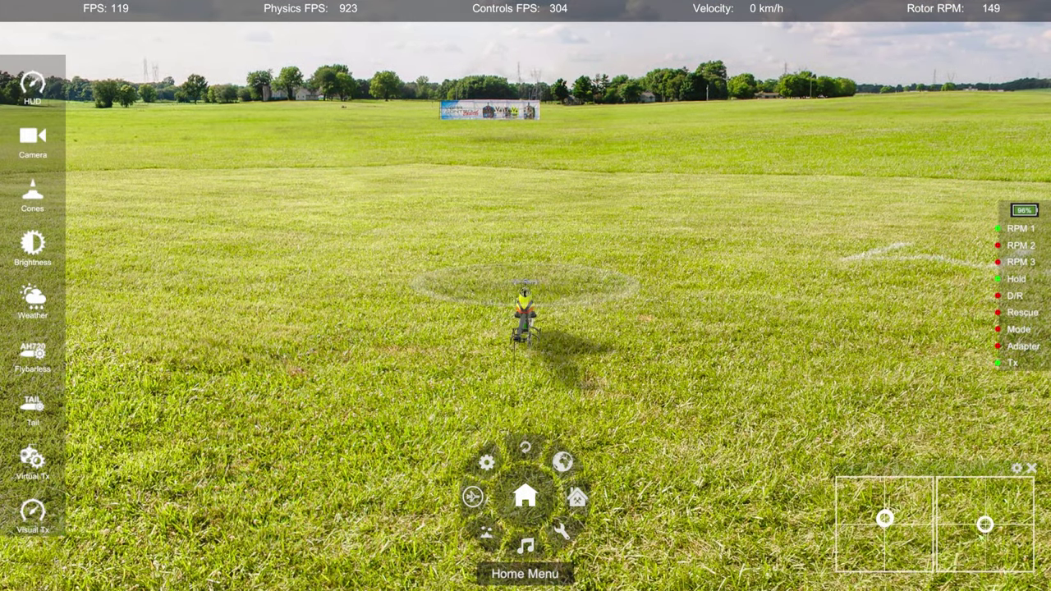